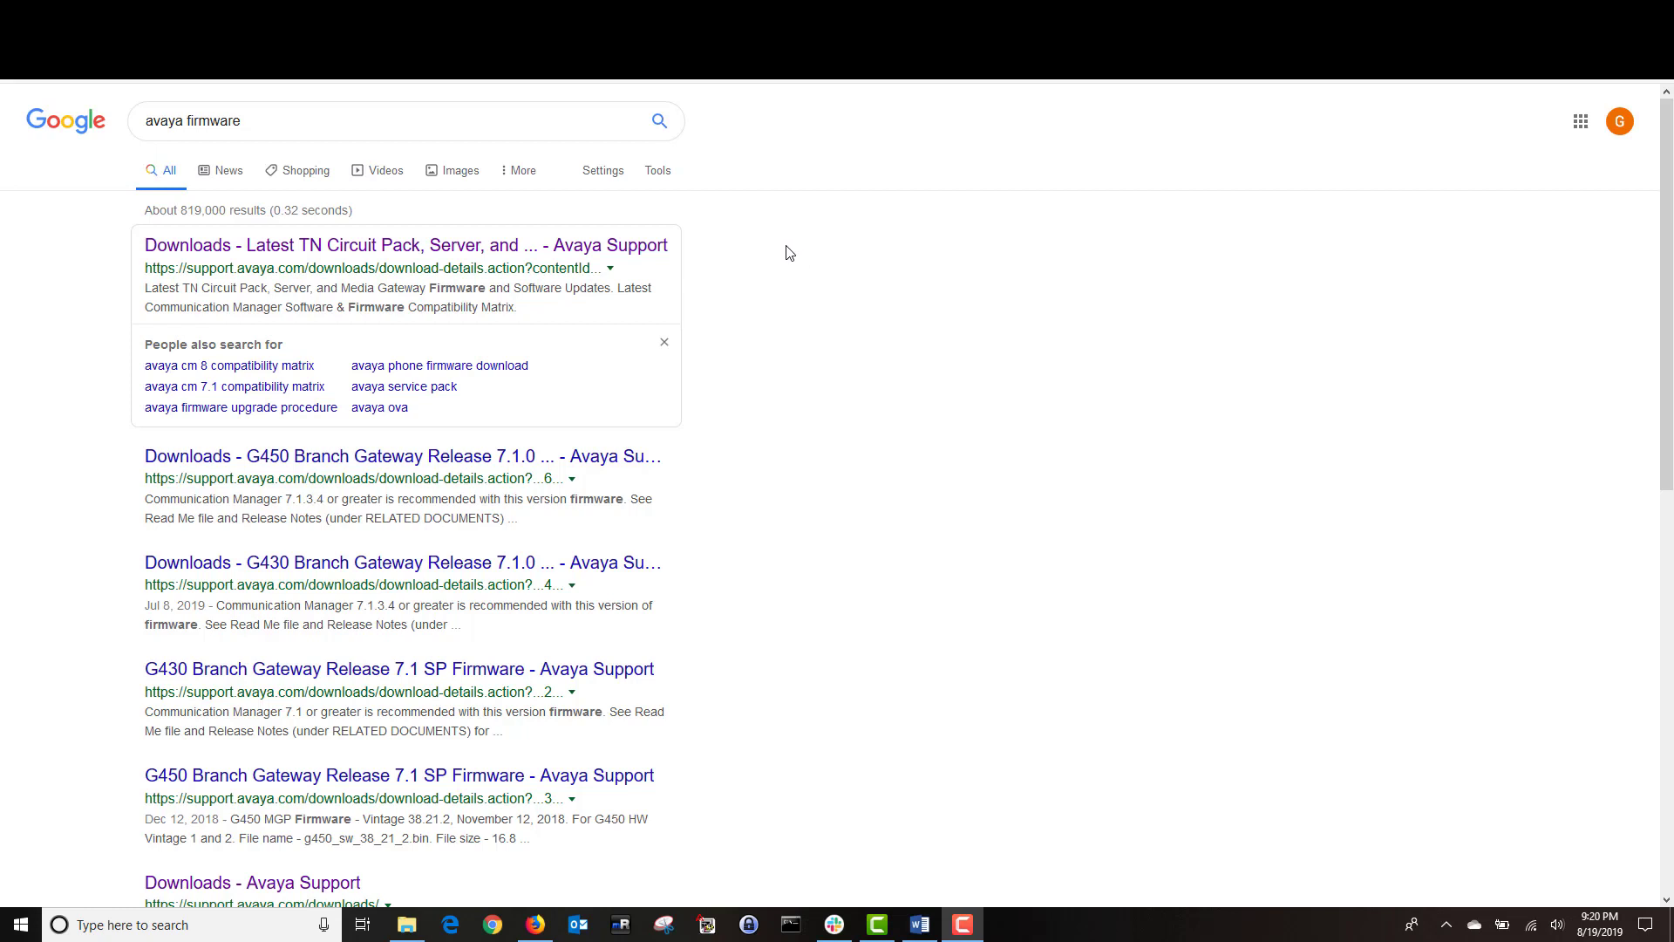
Open the Avaya firmware downloads page and locate G450 firmware 39.27.0 in the Branch Gateway table.
{"action": "left_click", "coordinate": [522, 252]}
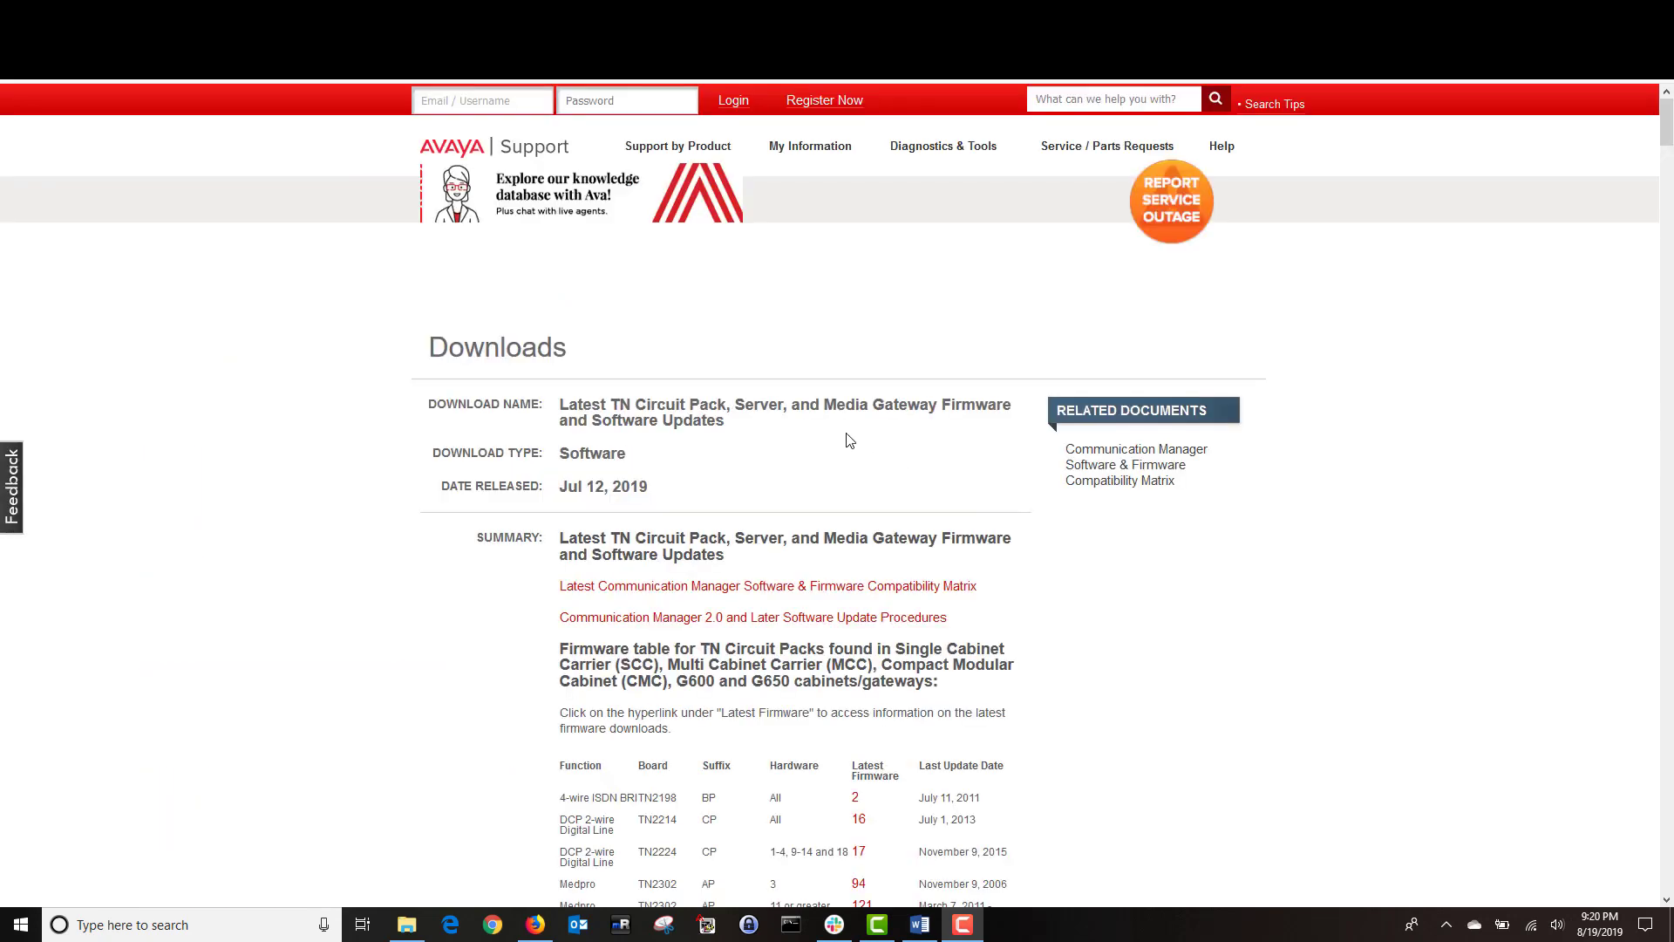
{"action": "scroll", "coordinate": [850, 441], "scroll_direction": "down", "scroll_amount": 3}
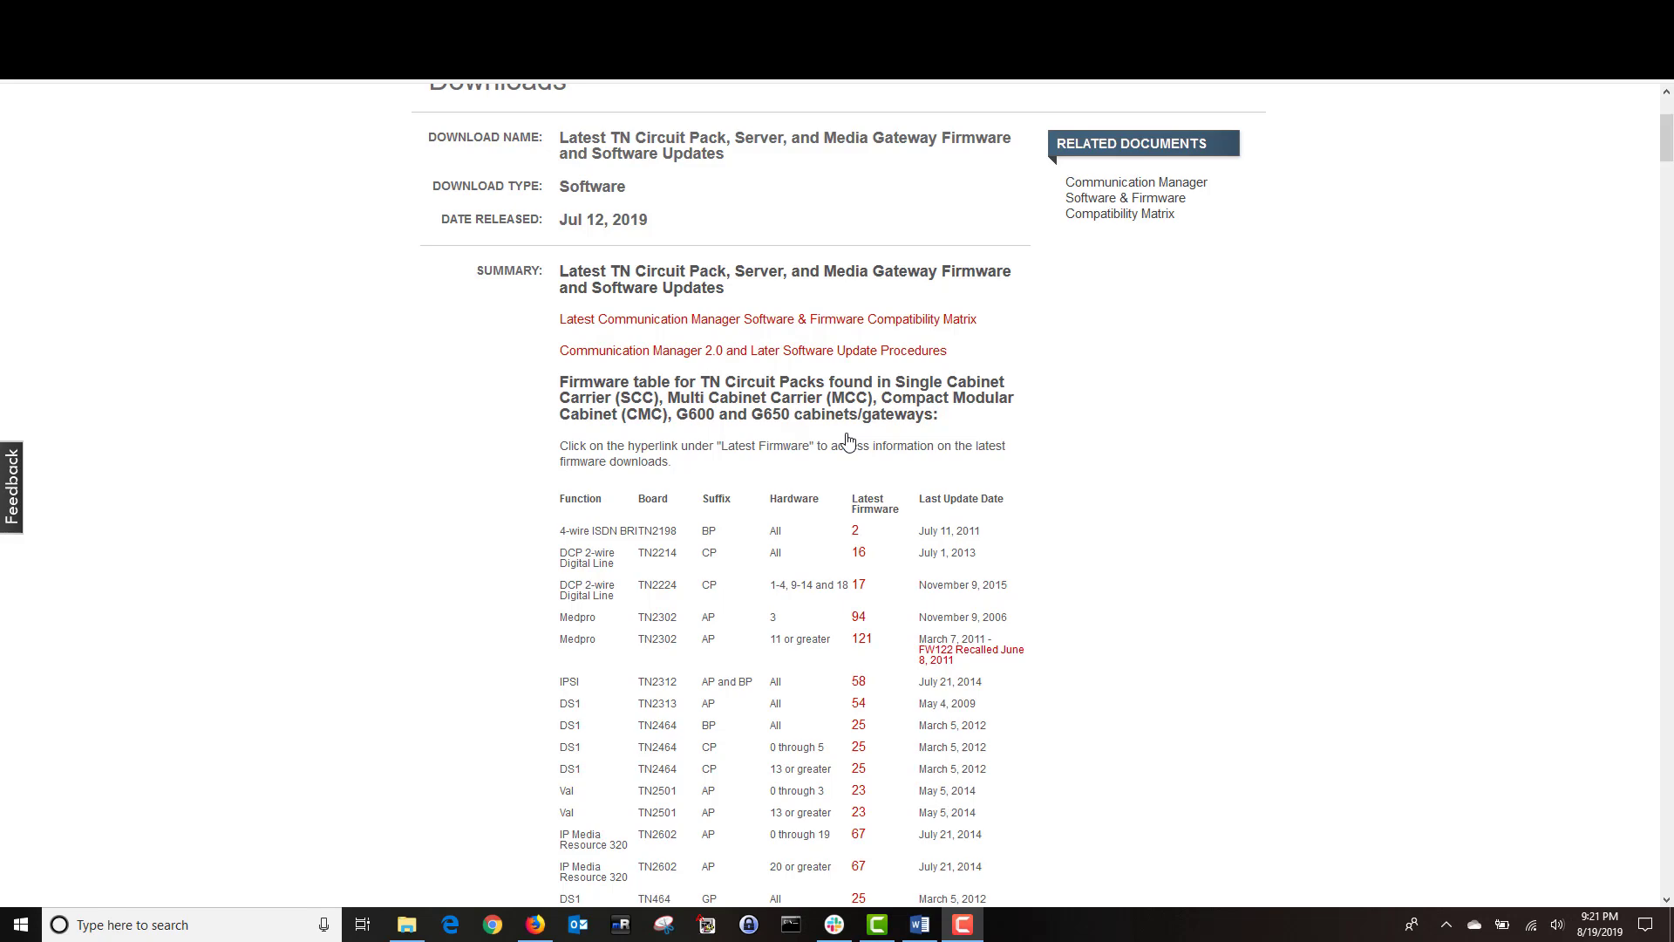
{"action": "scroll", "coordinate": [847, 440], "scroll_direction": "down", "scroll_amount": 14}
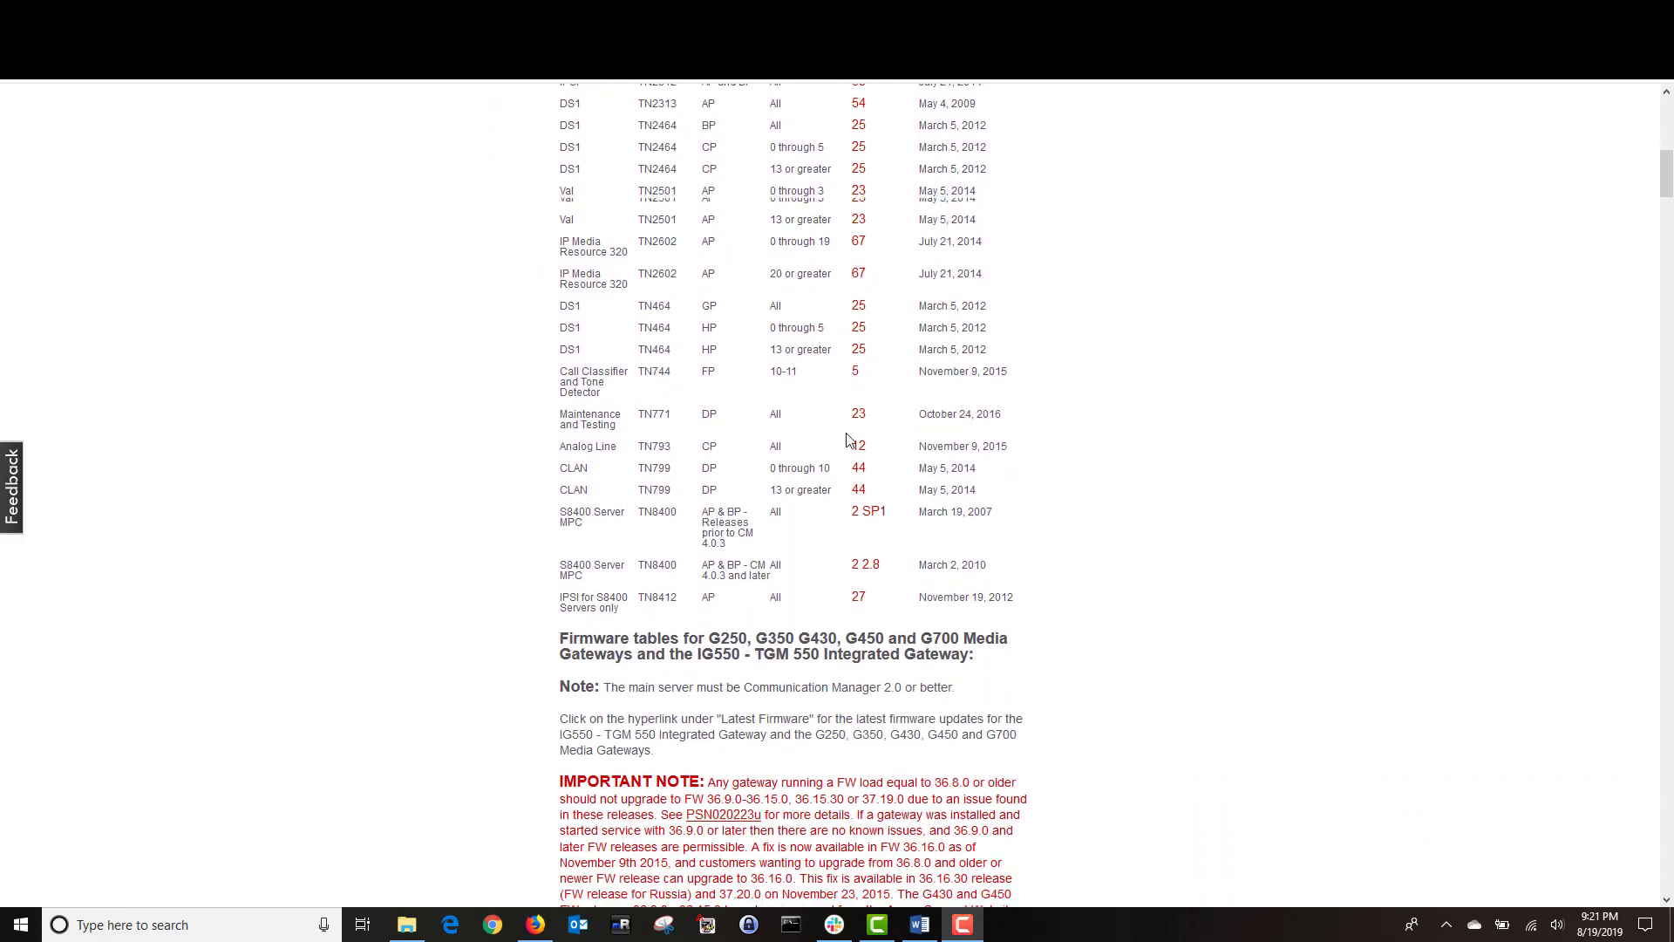
{"action": "scroll", "coordinate": [851, 440], "scroll_direction": "down", "scroll_amount": 4}
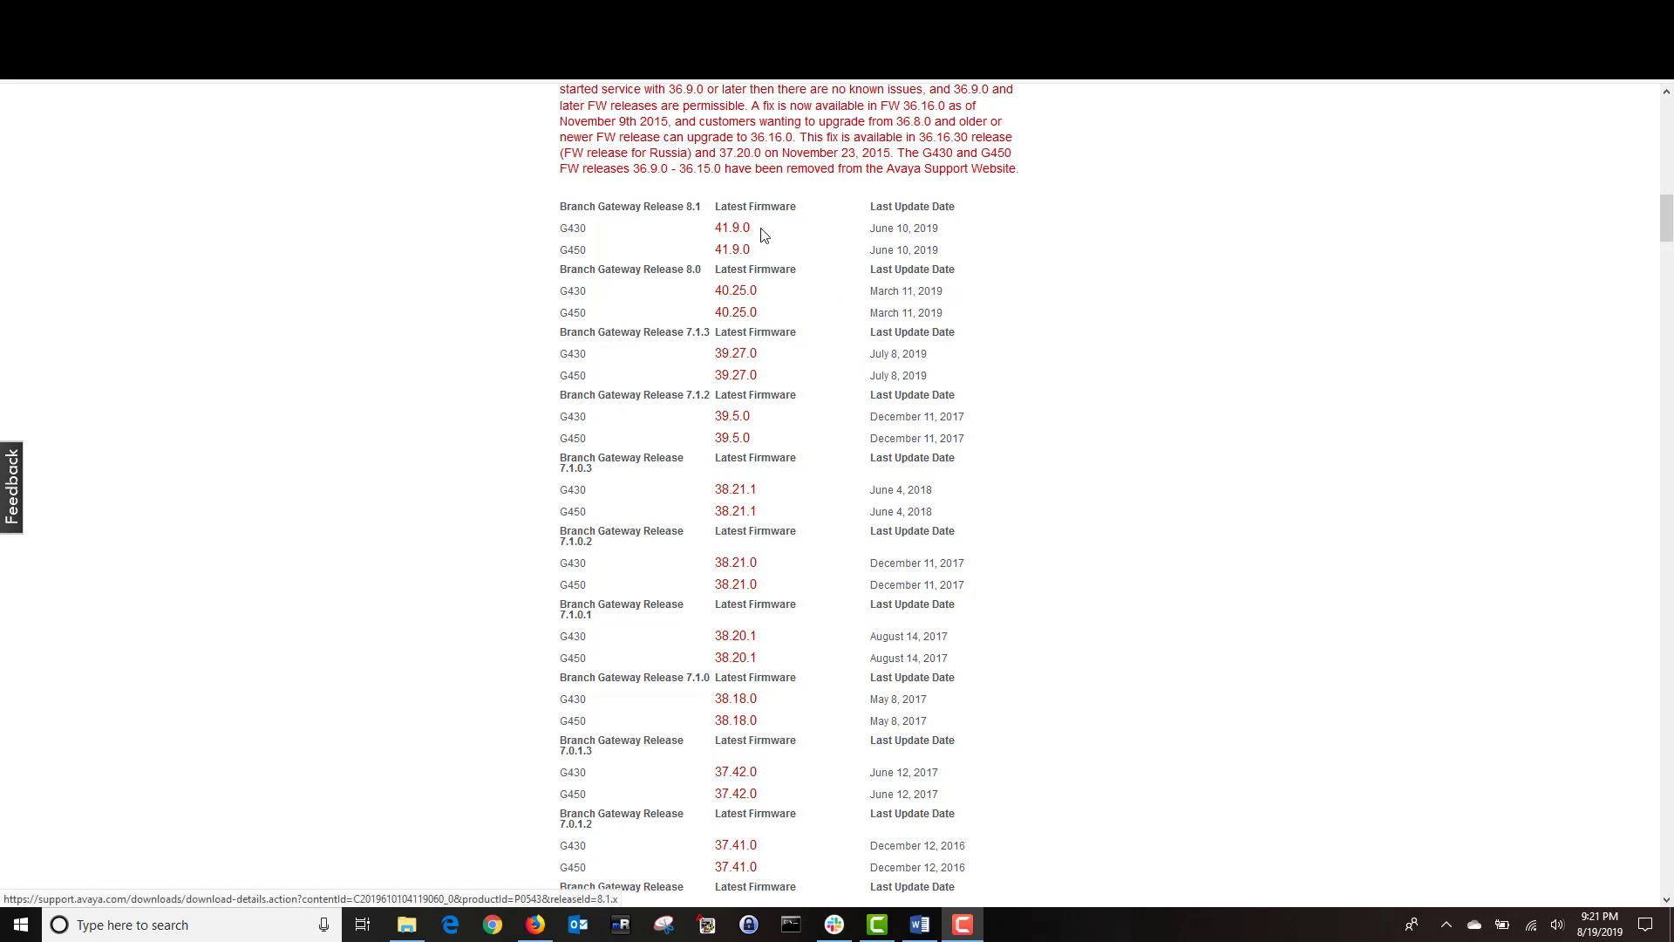
{"action": "left_click_drag", "start_coordinate": [752, 230], "coordinate": [713, 231]}
{"action": "left_click_drag", "start_coordinate": [759, 293], "coordinate": [714, 293]}
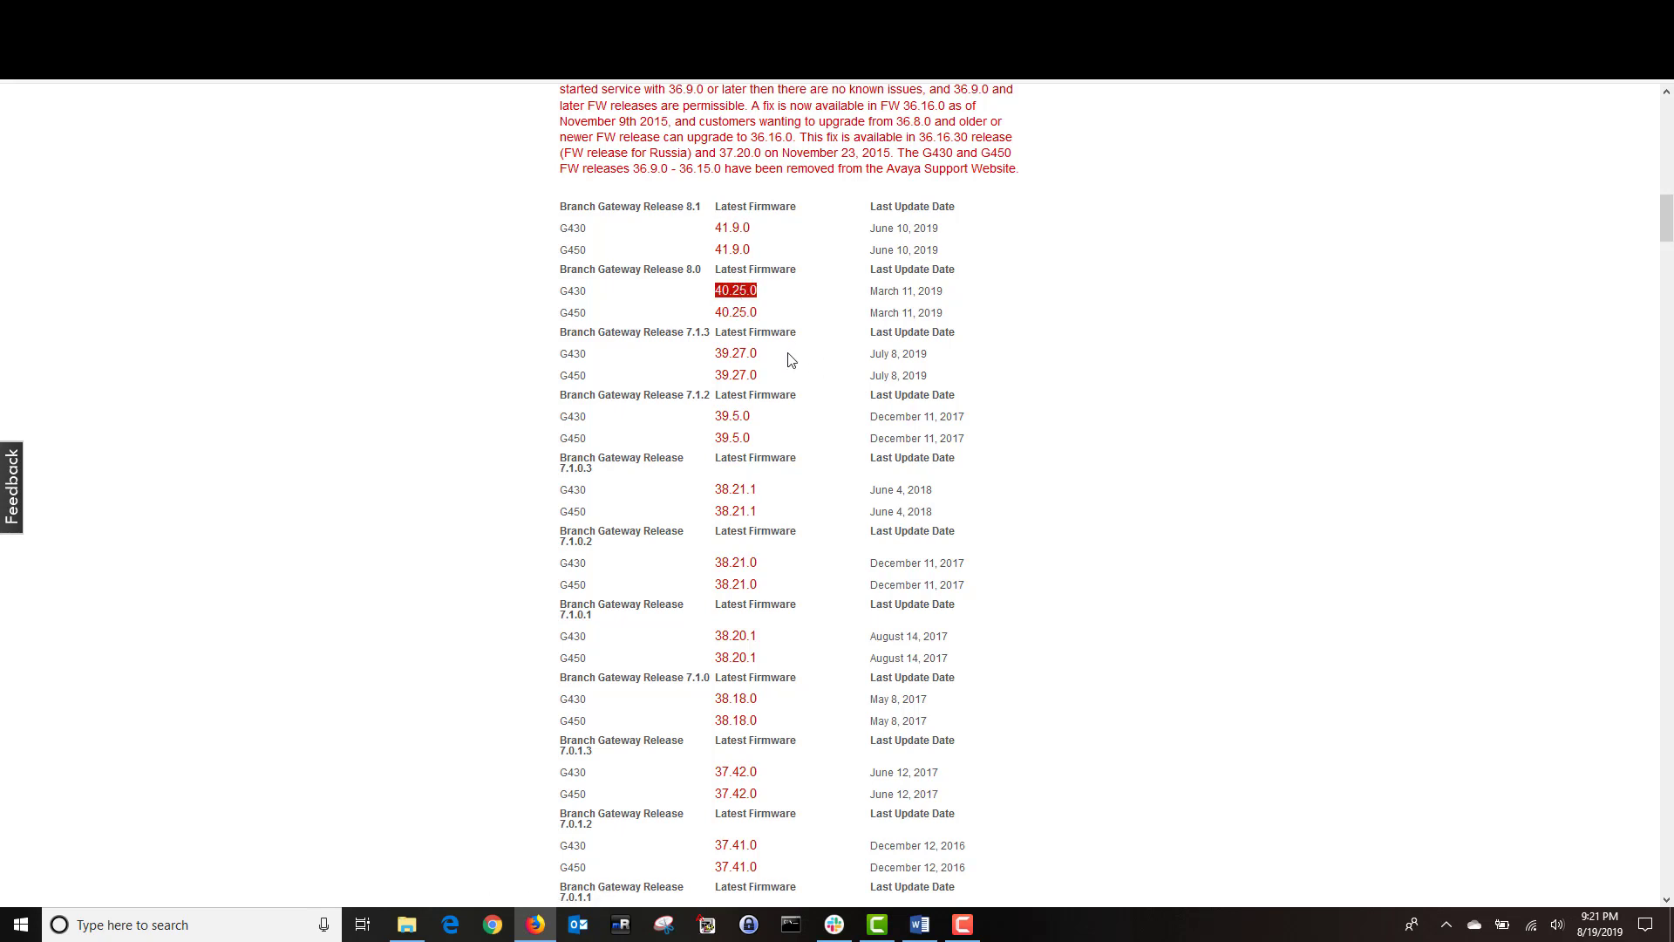
{"action": "left_click_drag", "start_coordinate": [759, 356], "coordinate": [713, 355]}
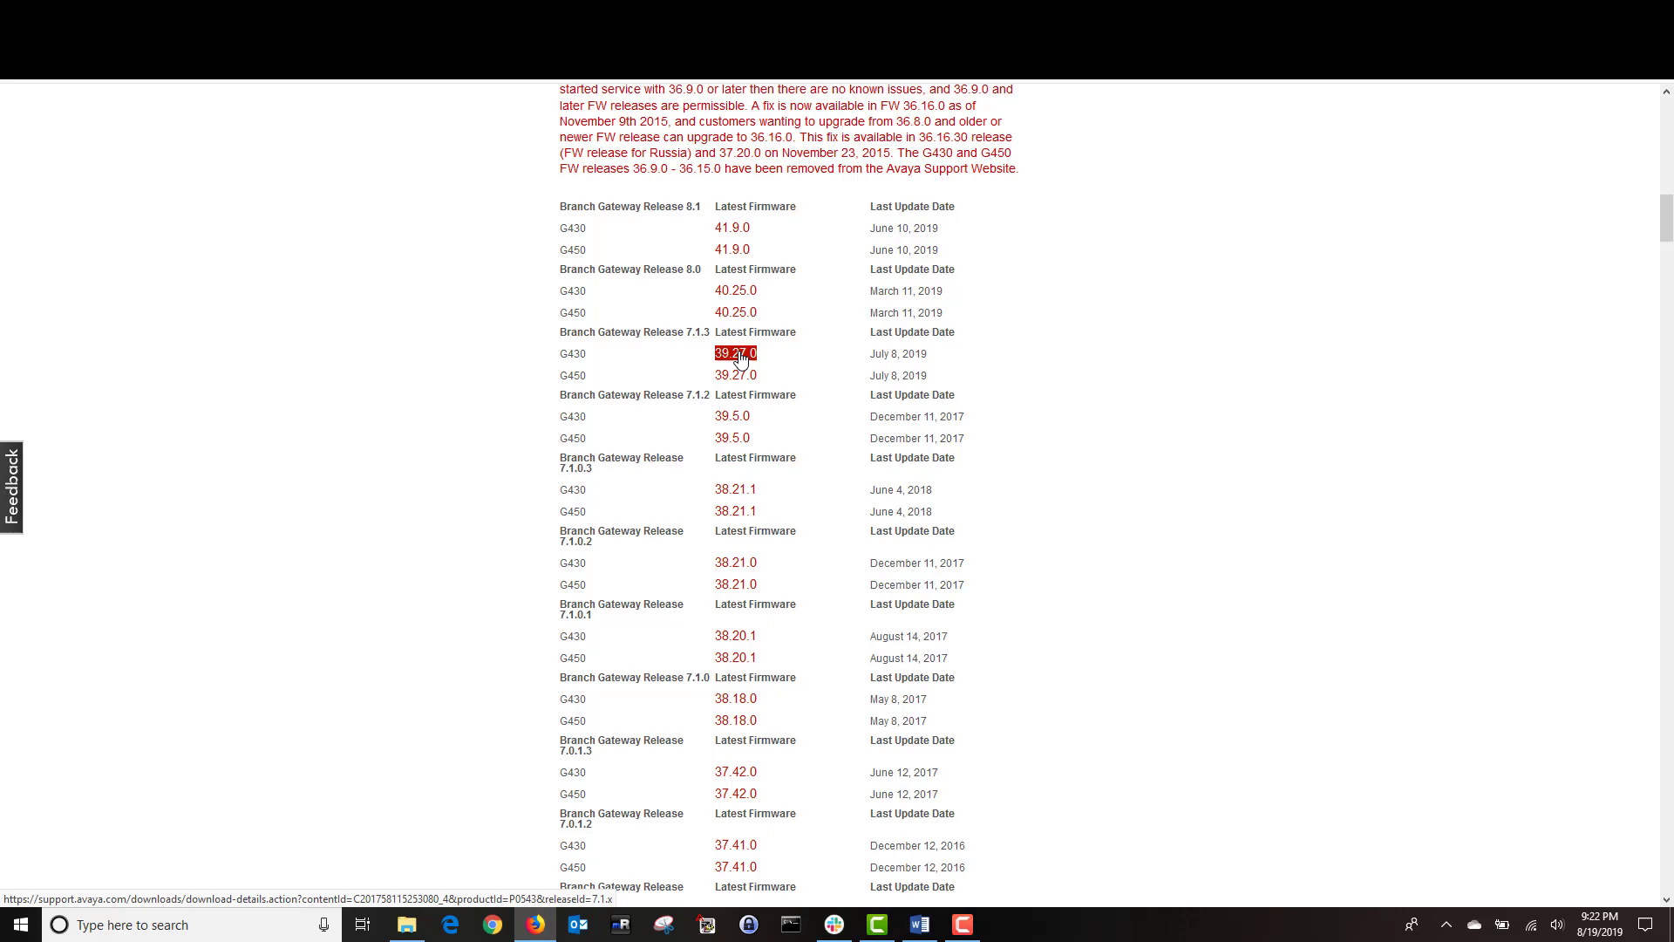
Review the 39.27.0 readme's IMPORTANT pre-install notes, then go back to the G450 download page.
{"action": "left_click", "coordinate": [732, 357]}
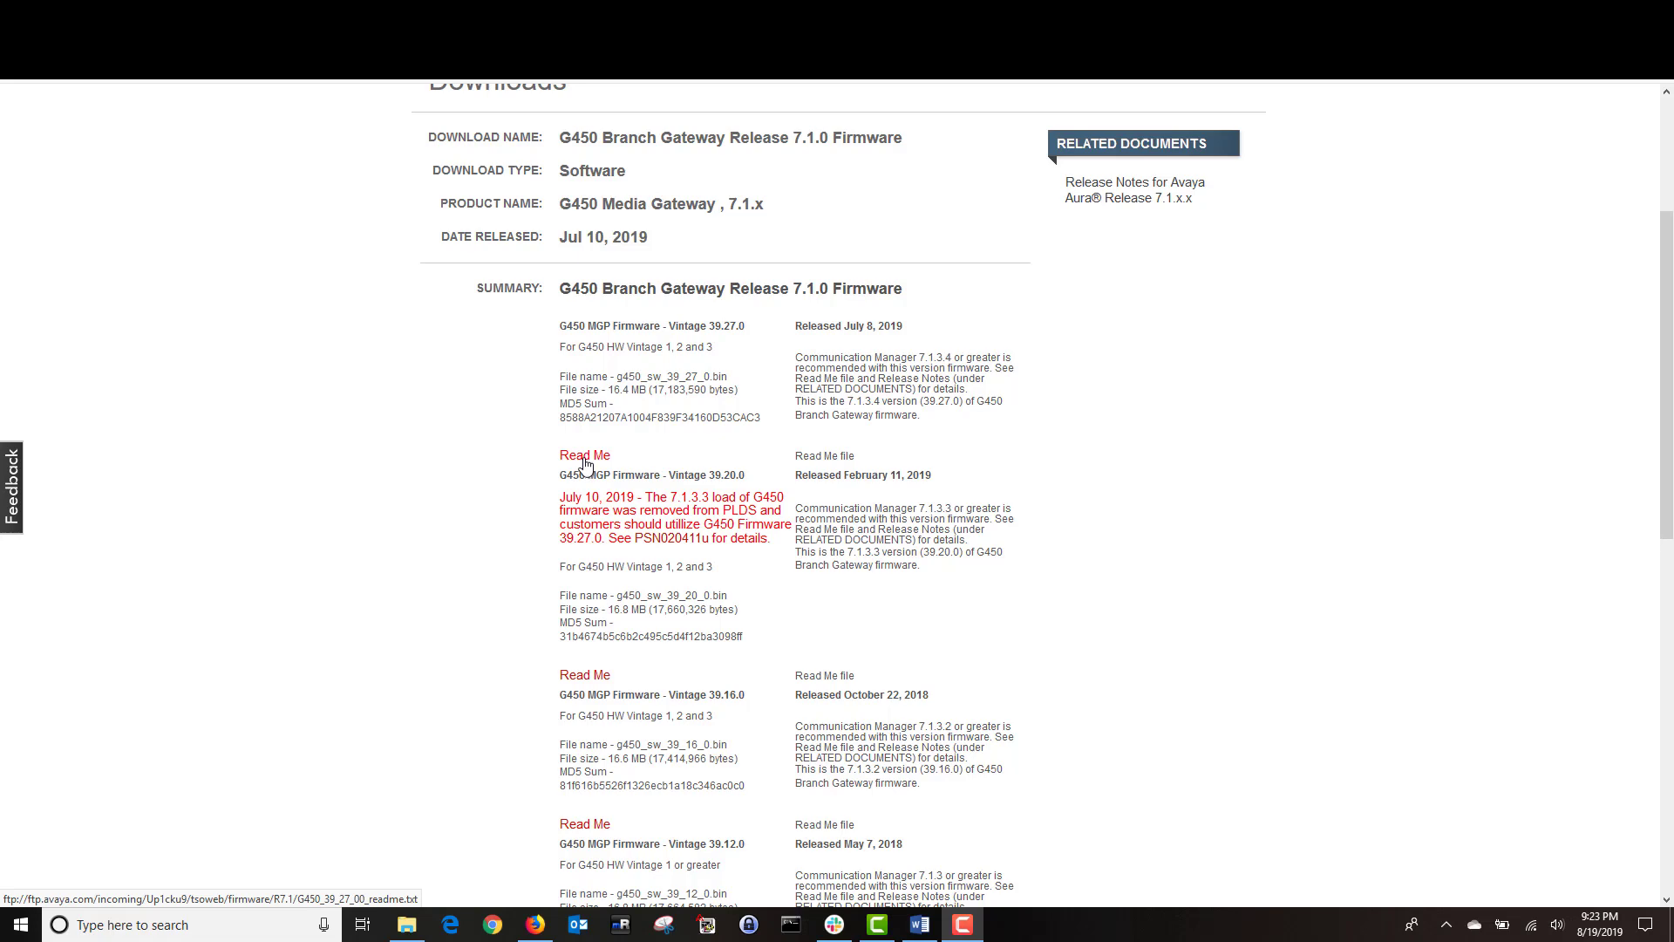
{"action": "left_click", "coordinate": [585, 464]}
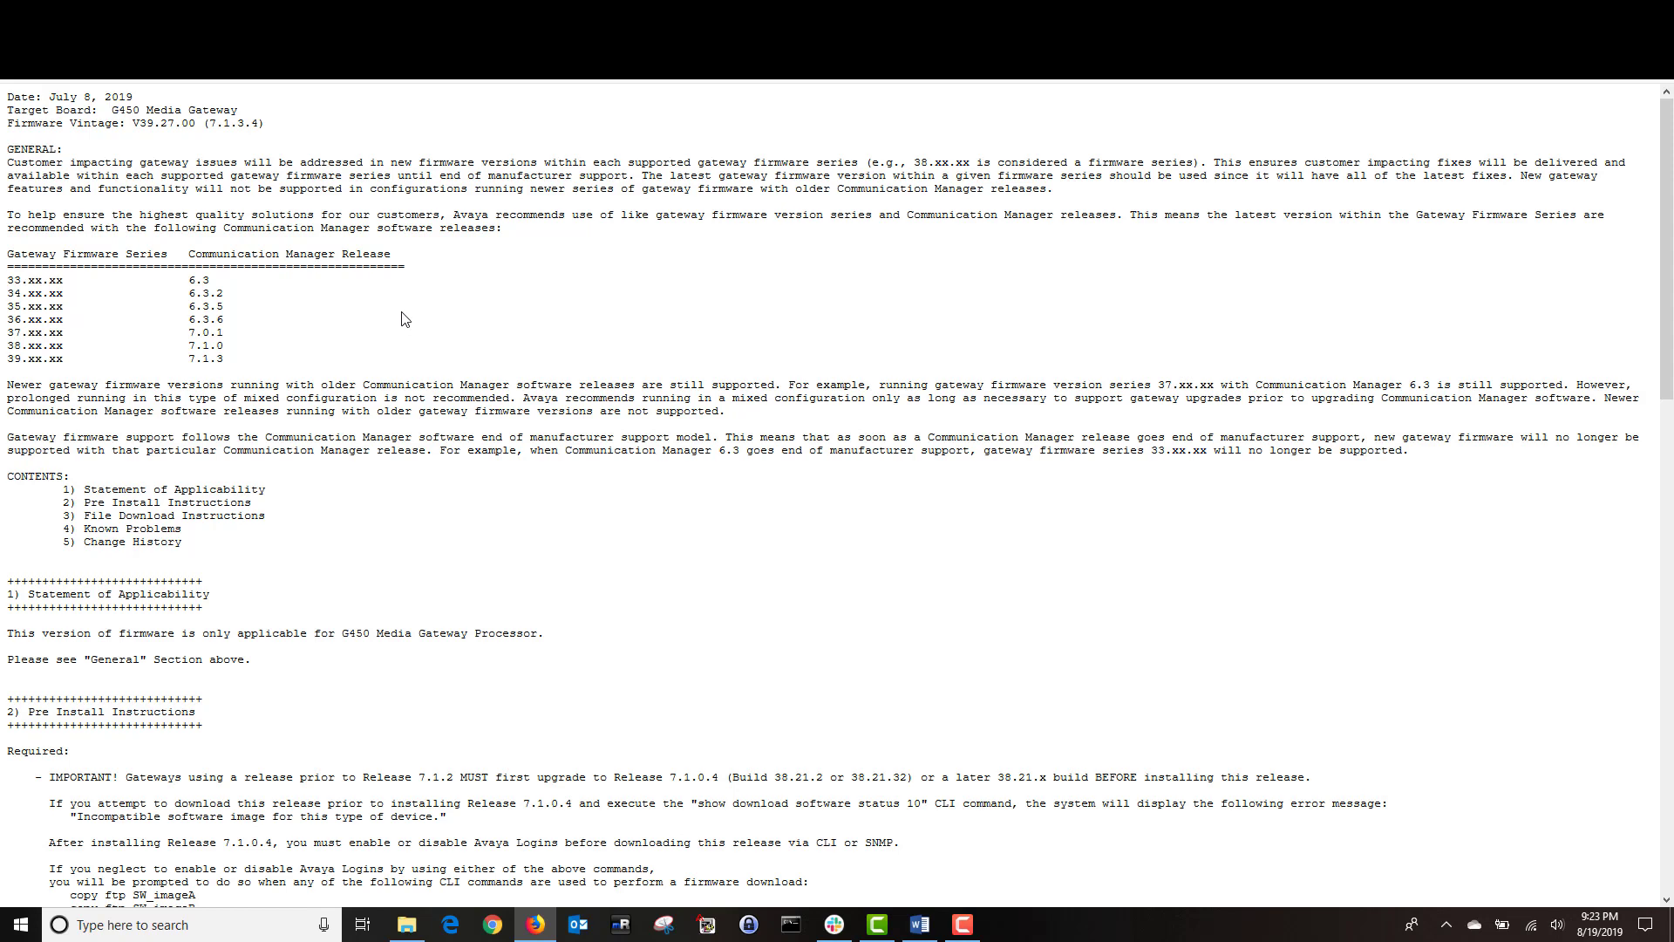
{"action": "scroll", "coordinate": [402, 319], "scroll_direction": "down", "scroll_amount": 5}
{"action": "triple_click", "coordinate": [241, 332]}
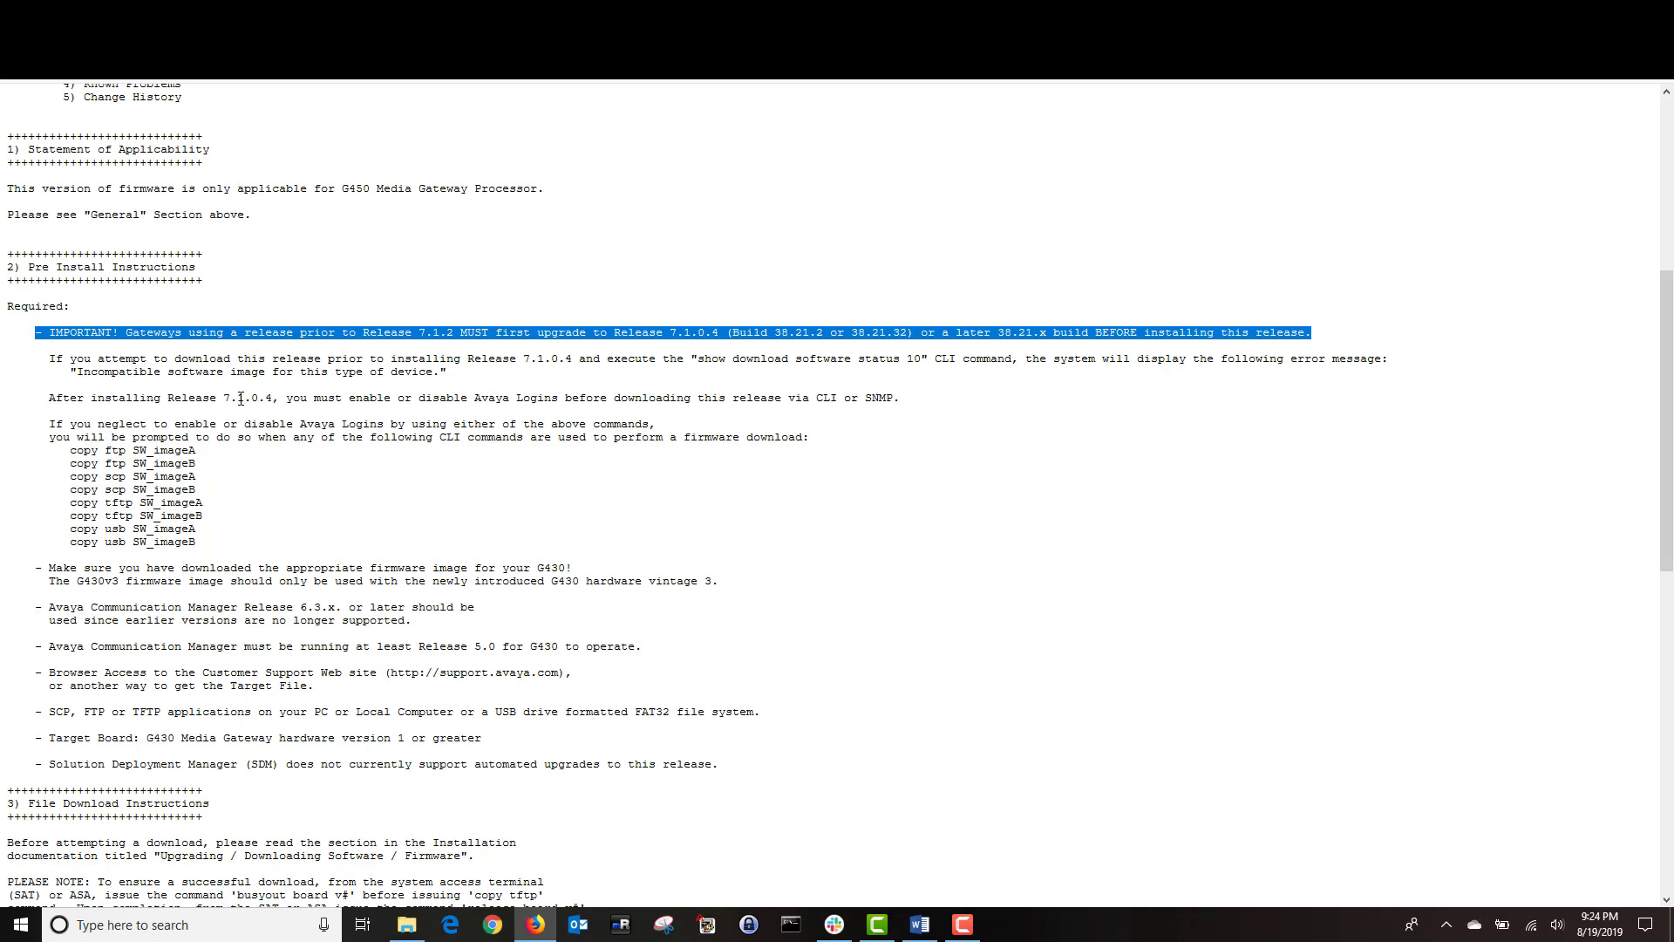
{"action": "key", "text": "alt+Left"}
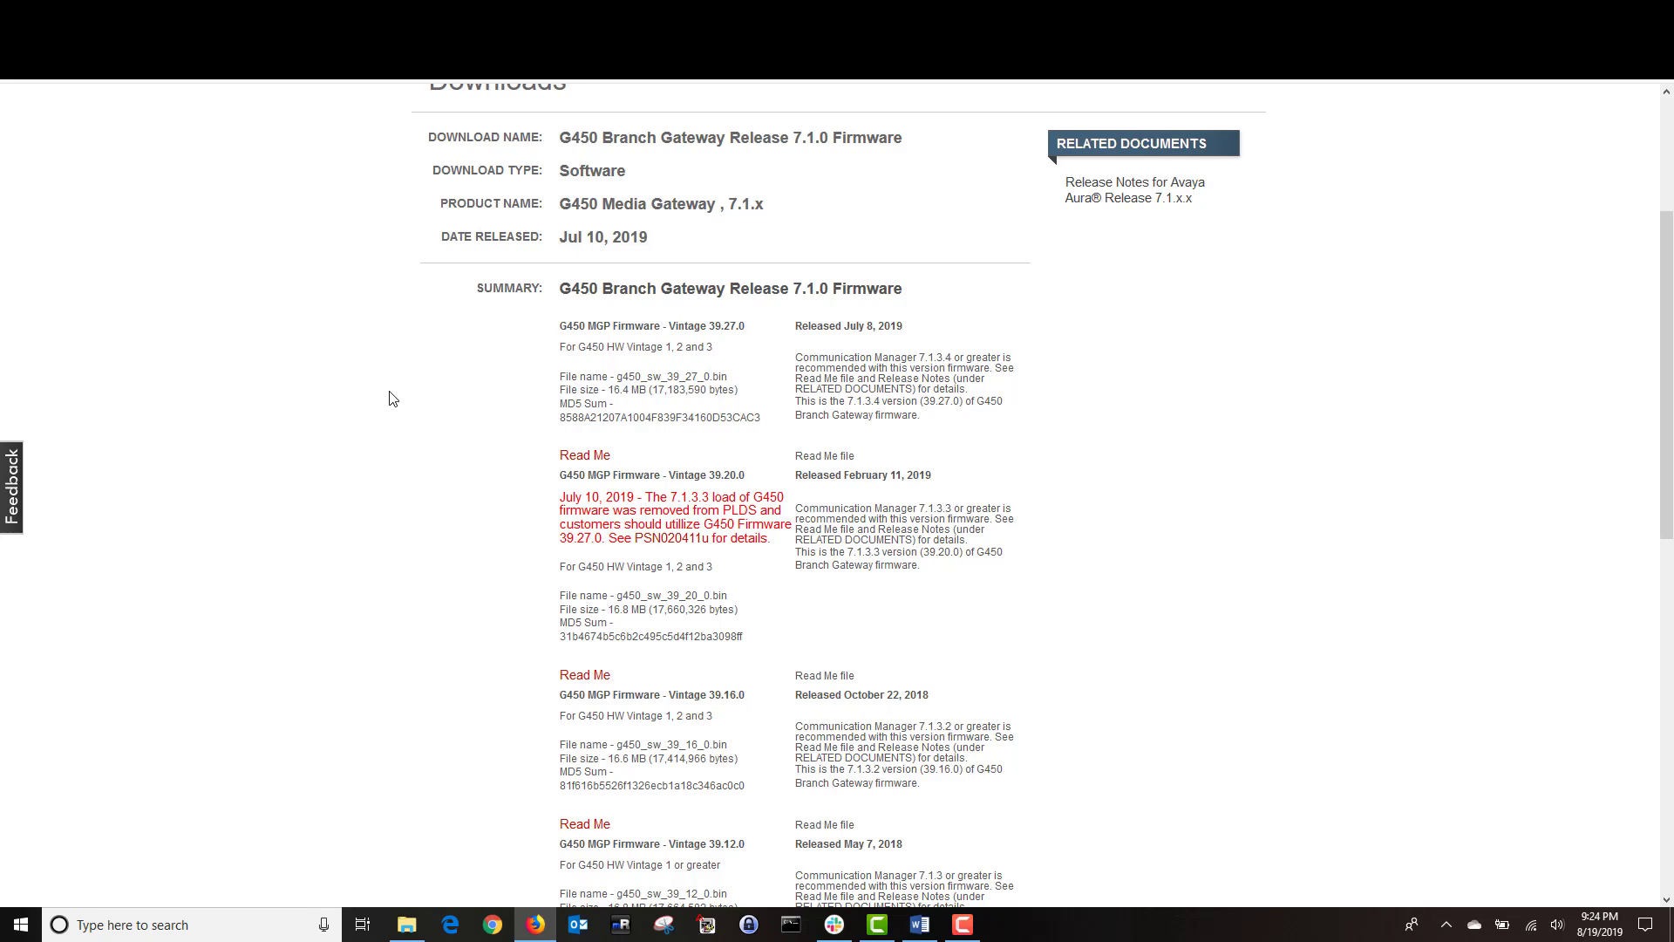
Open the g450_sw_39_27_0.bin file link in a new tab.
{"action": "scroll", "coordinate": [609, 751], "scroll_direction": "down", "scroll_amount": 10}
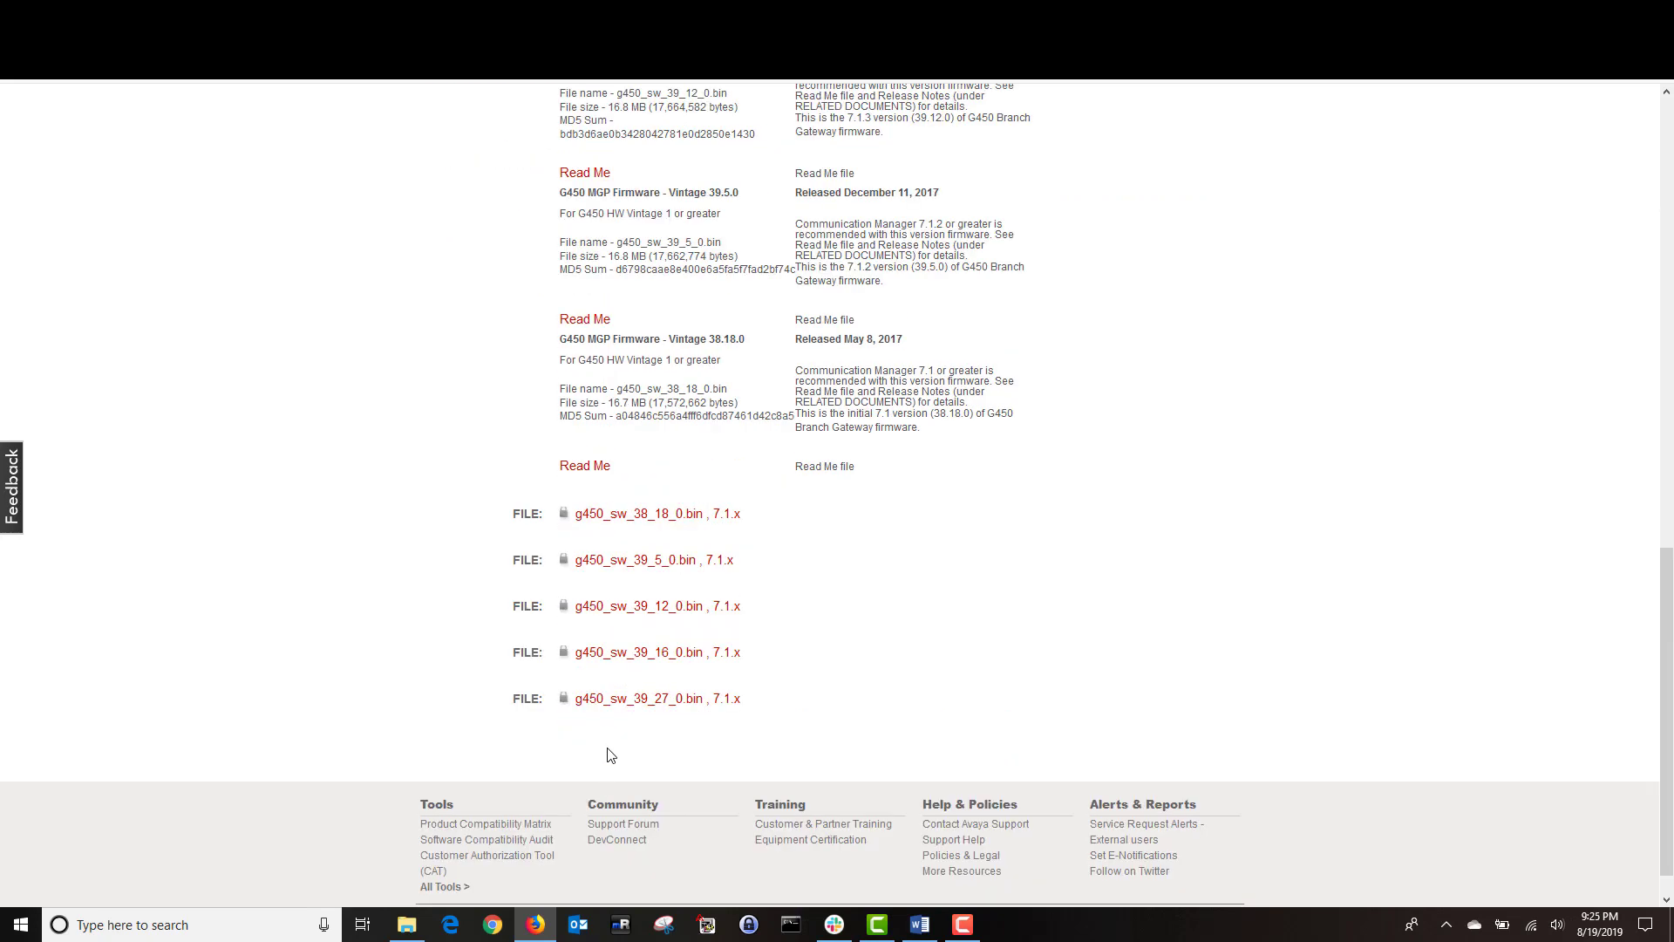
{"action": "right_click", "coordinate": [624, 707]}
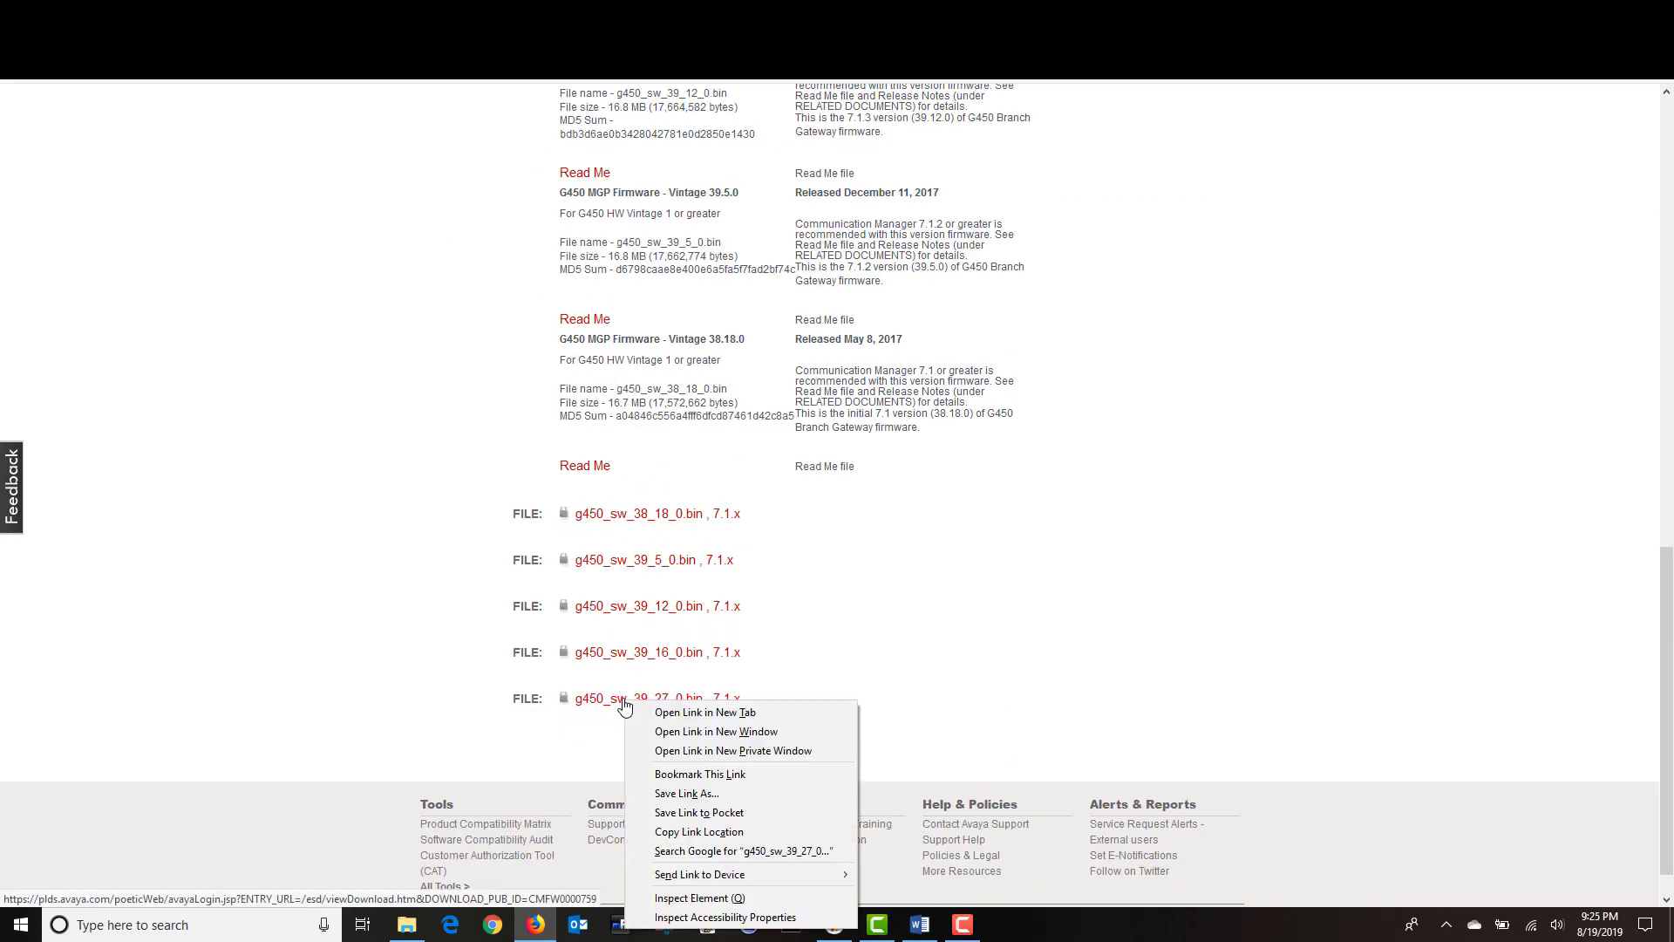
{"action": "left_click", "coordinate": [669, 714]}
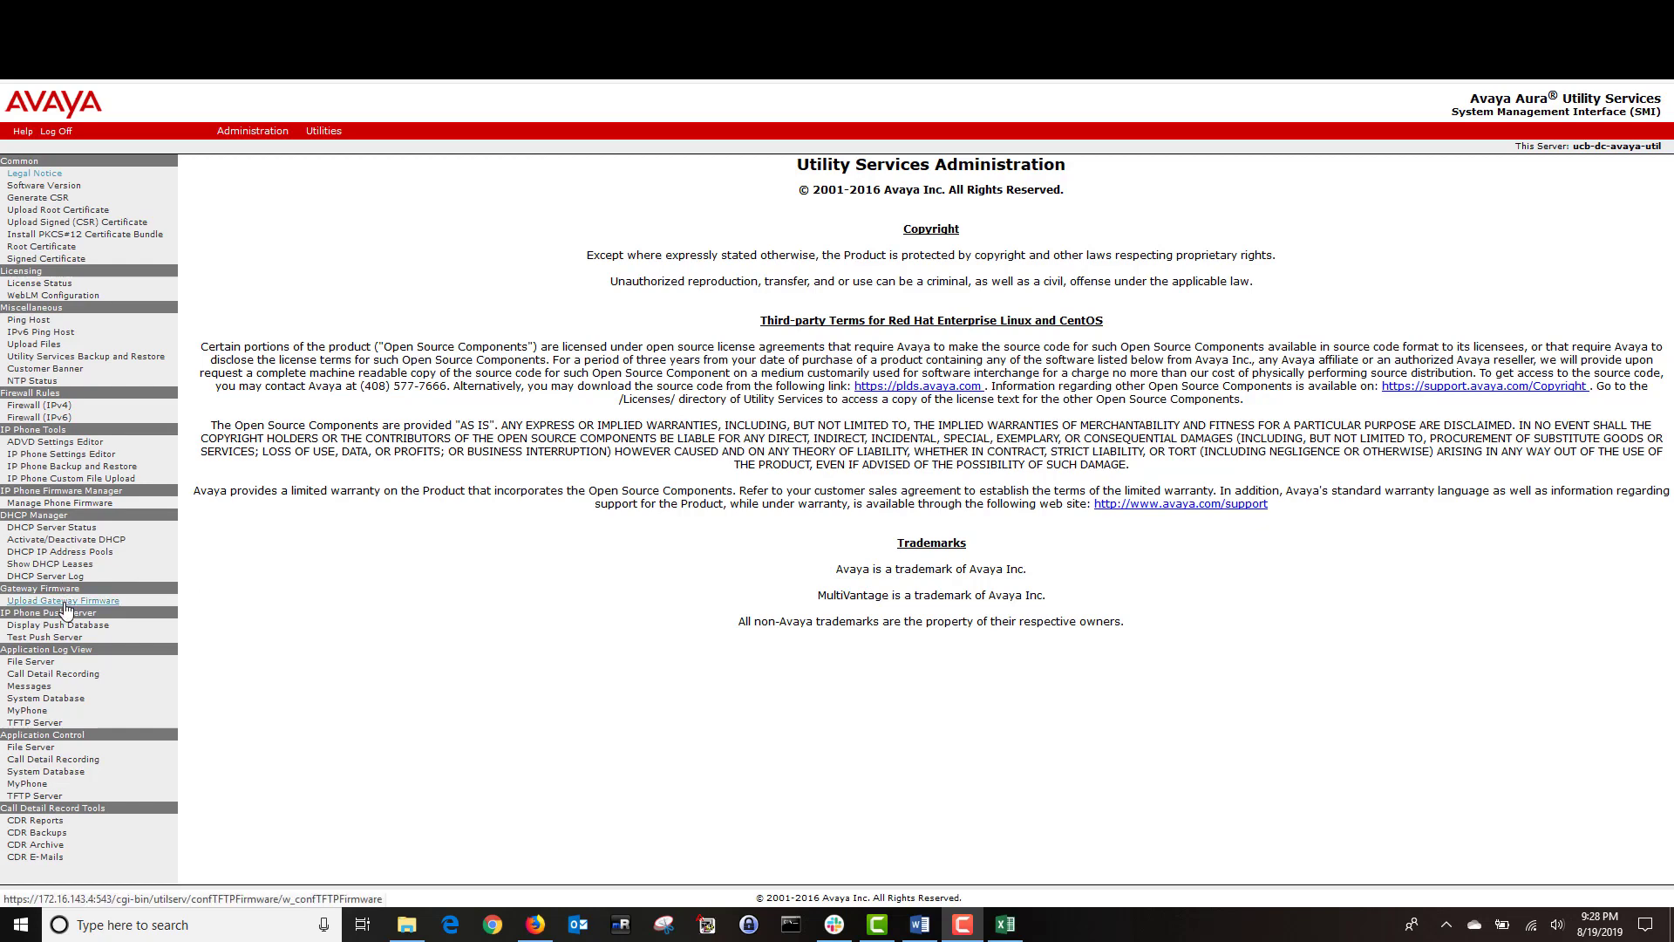
Upload g450_sw_39_27_0.bin as the gateway firmware and activate it.
{"action": "left_click", "coordinate": [64, 603]}
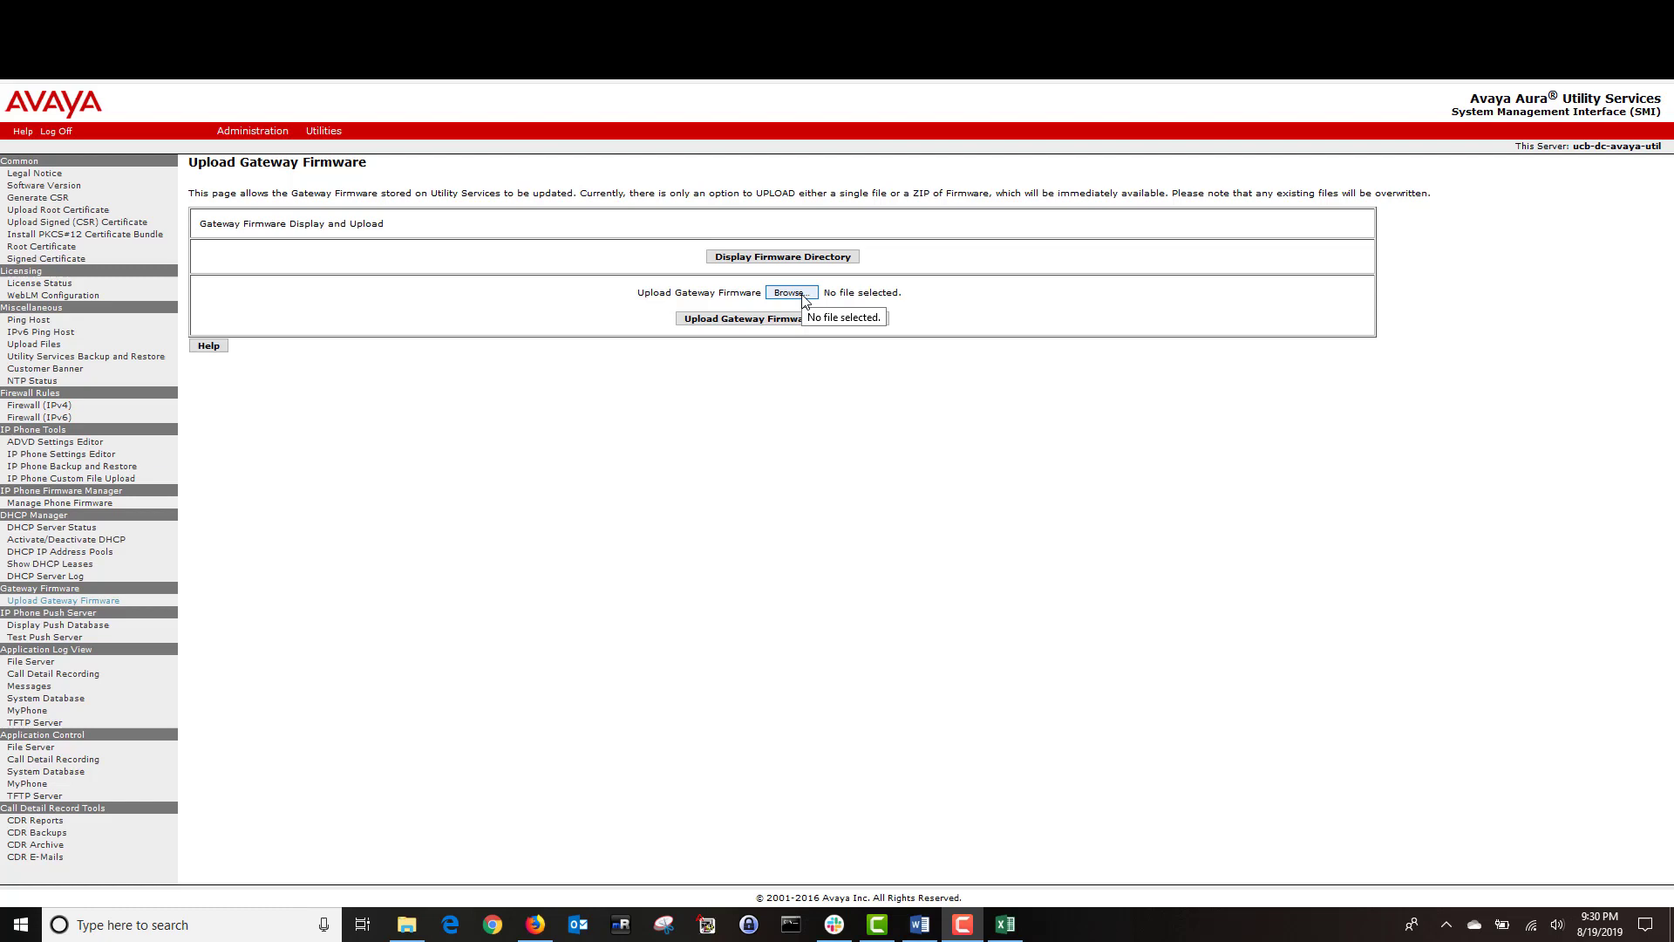
{"action": "left_click", "coordinate": [789, 293]}
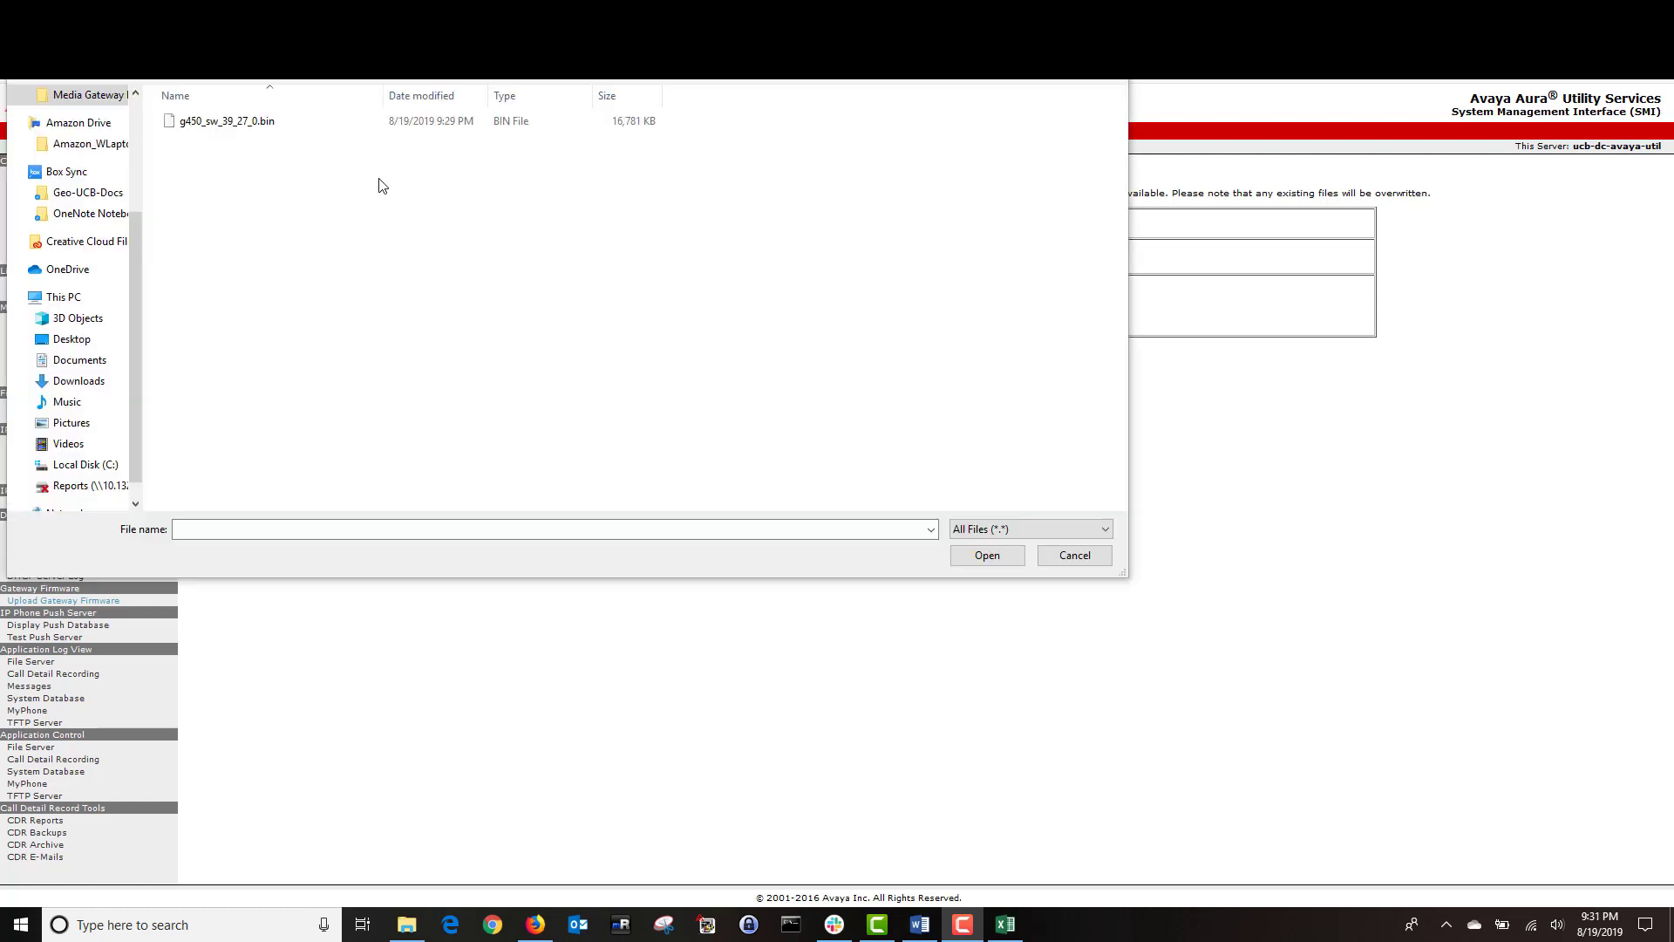
{"action": "left_click", "coordinate": [237, 122]}
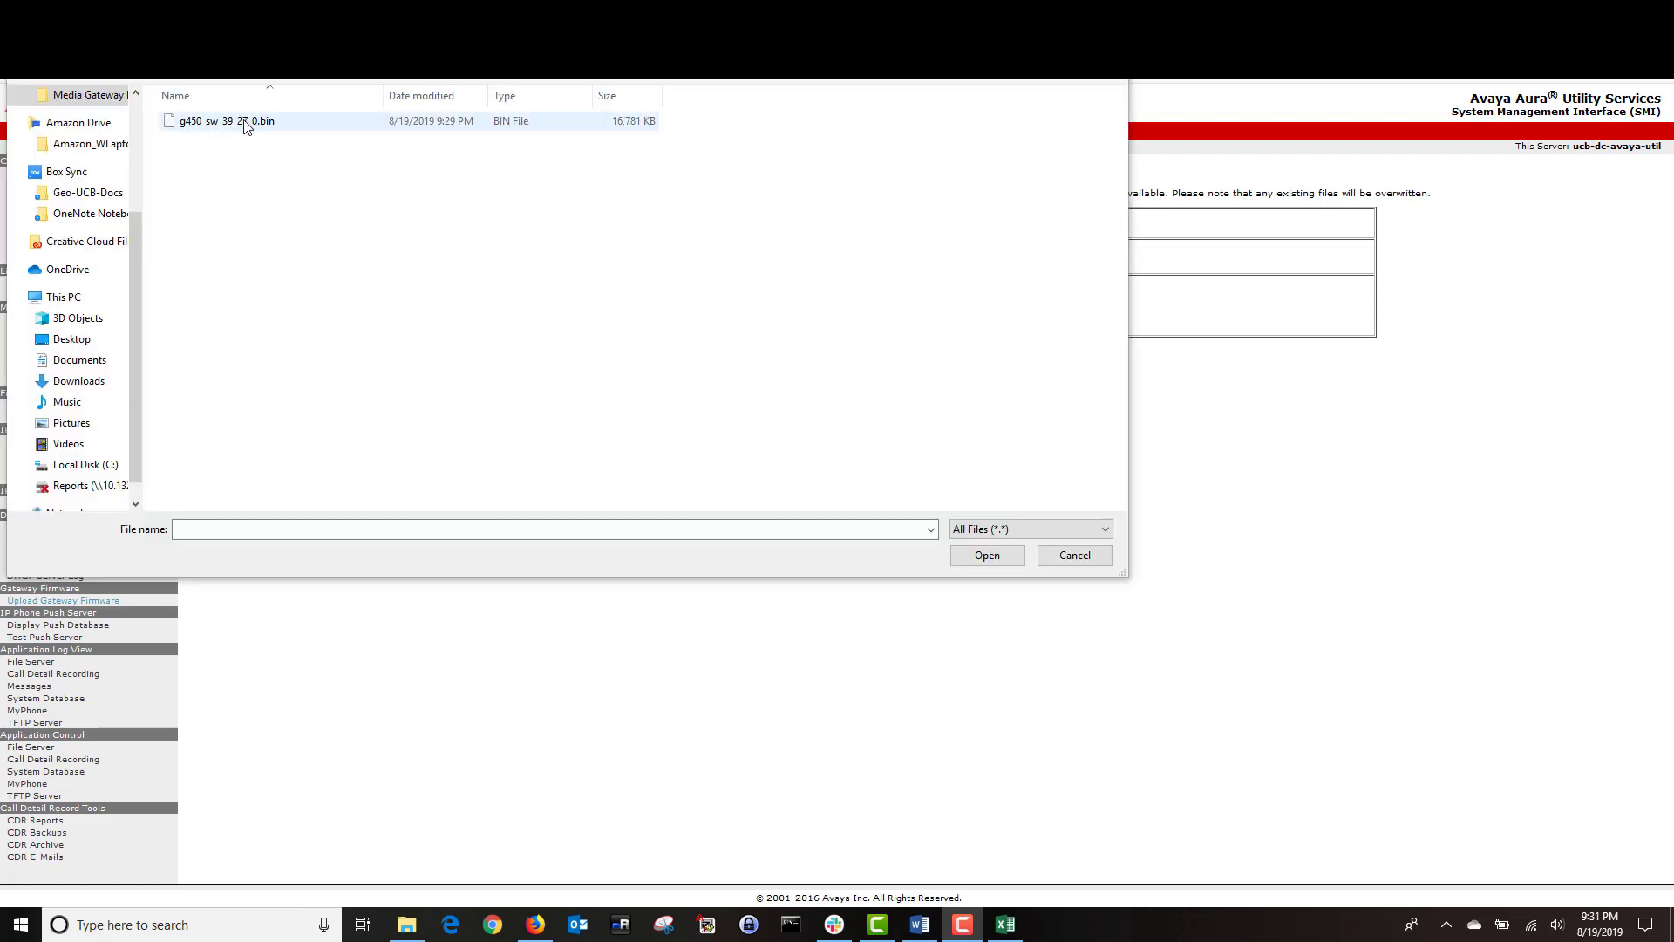
{"action": "left_click", "coordinate": [989, 558]}
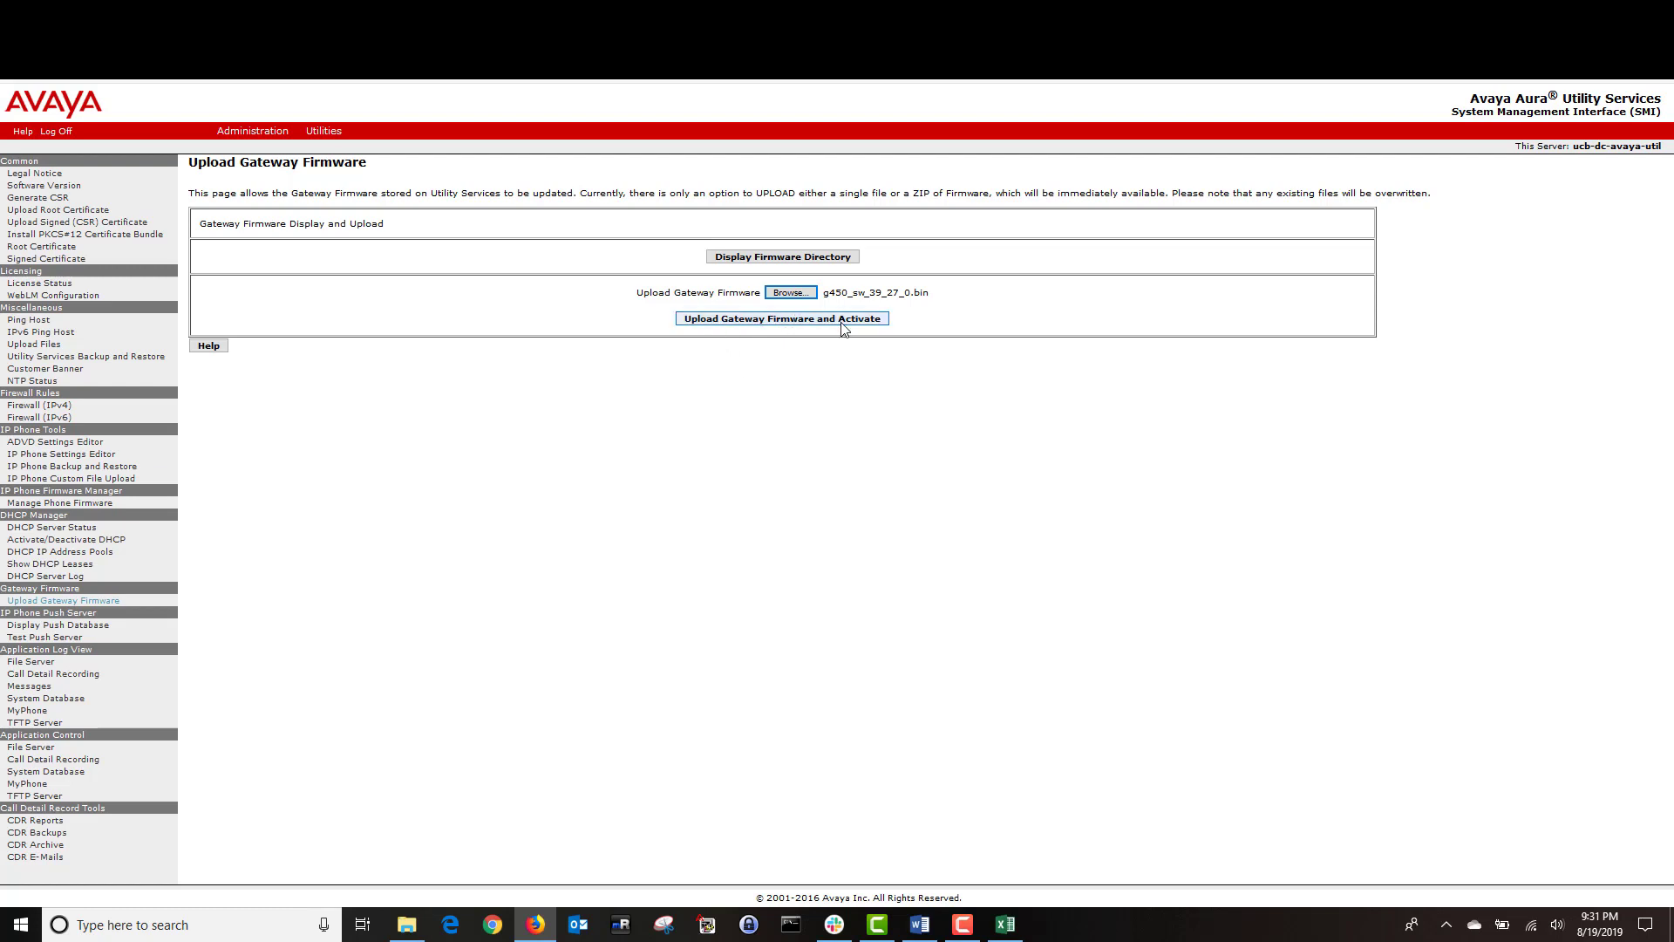
{"action": "left_click", "coordinate": [833, 323]}
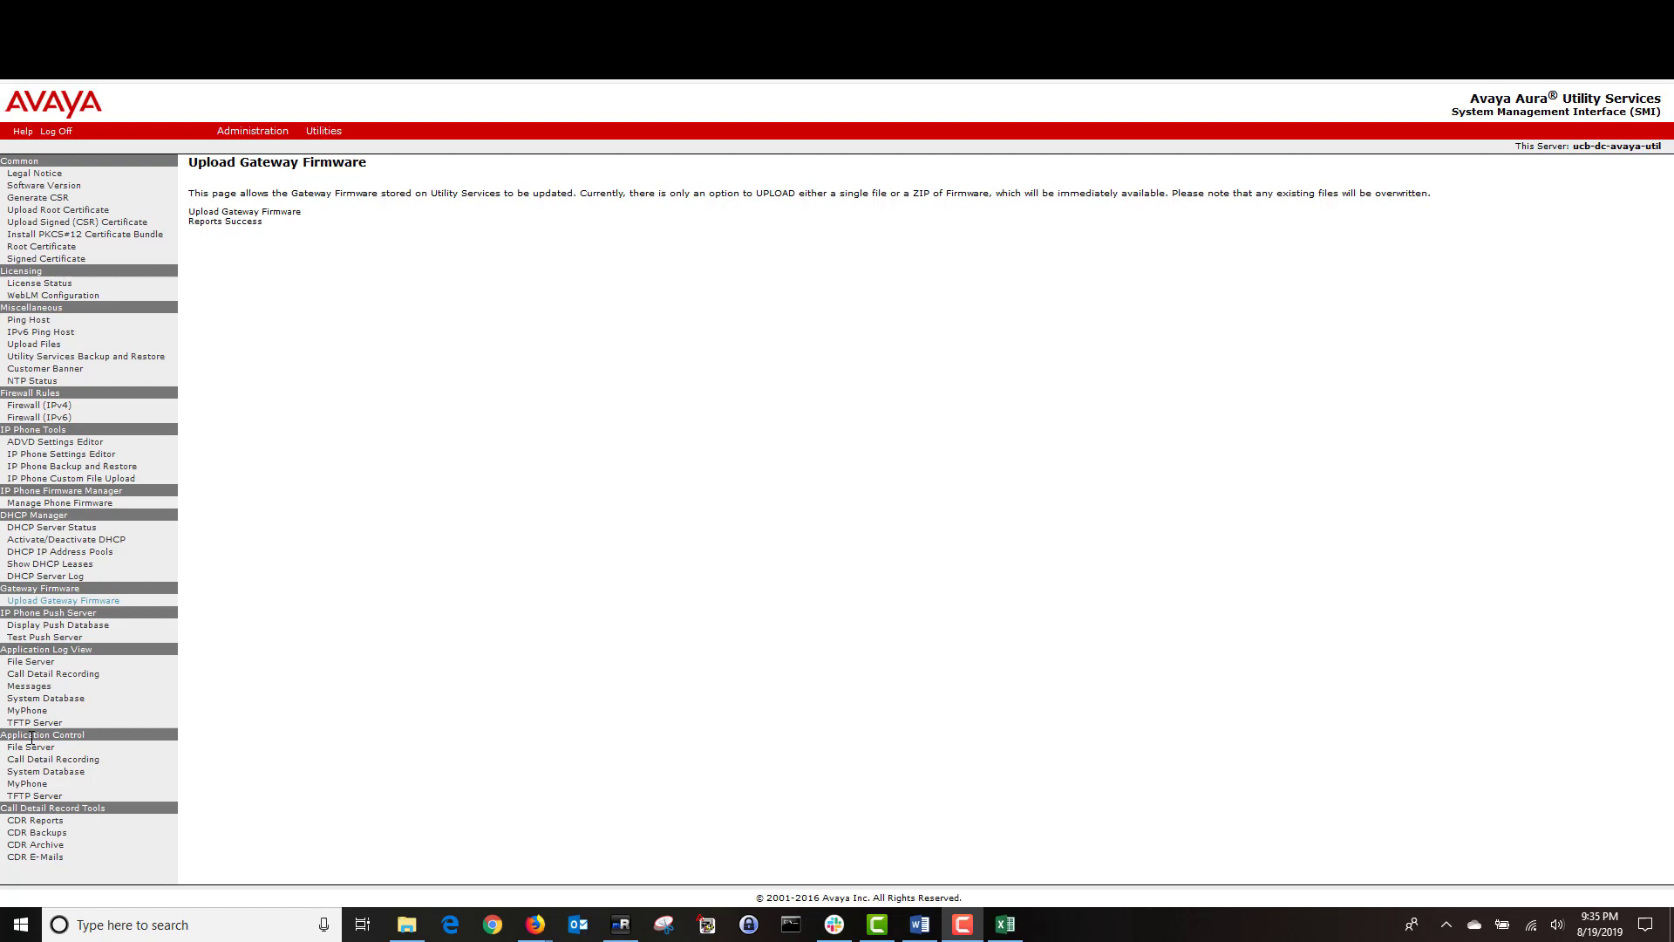
Open the TFTP Server control page under Application Control.
{"action": "left_click", "coordinate": [52, 797]}
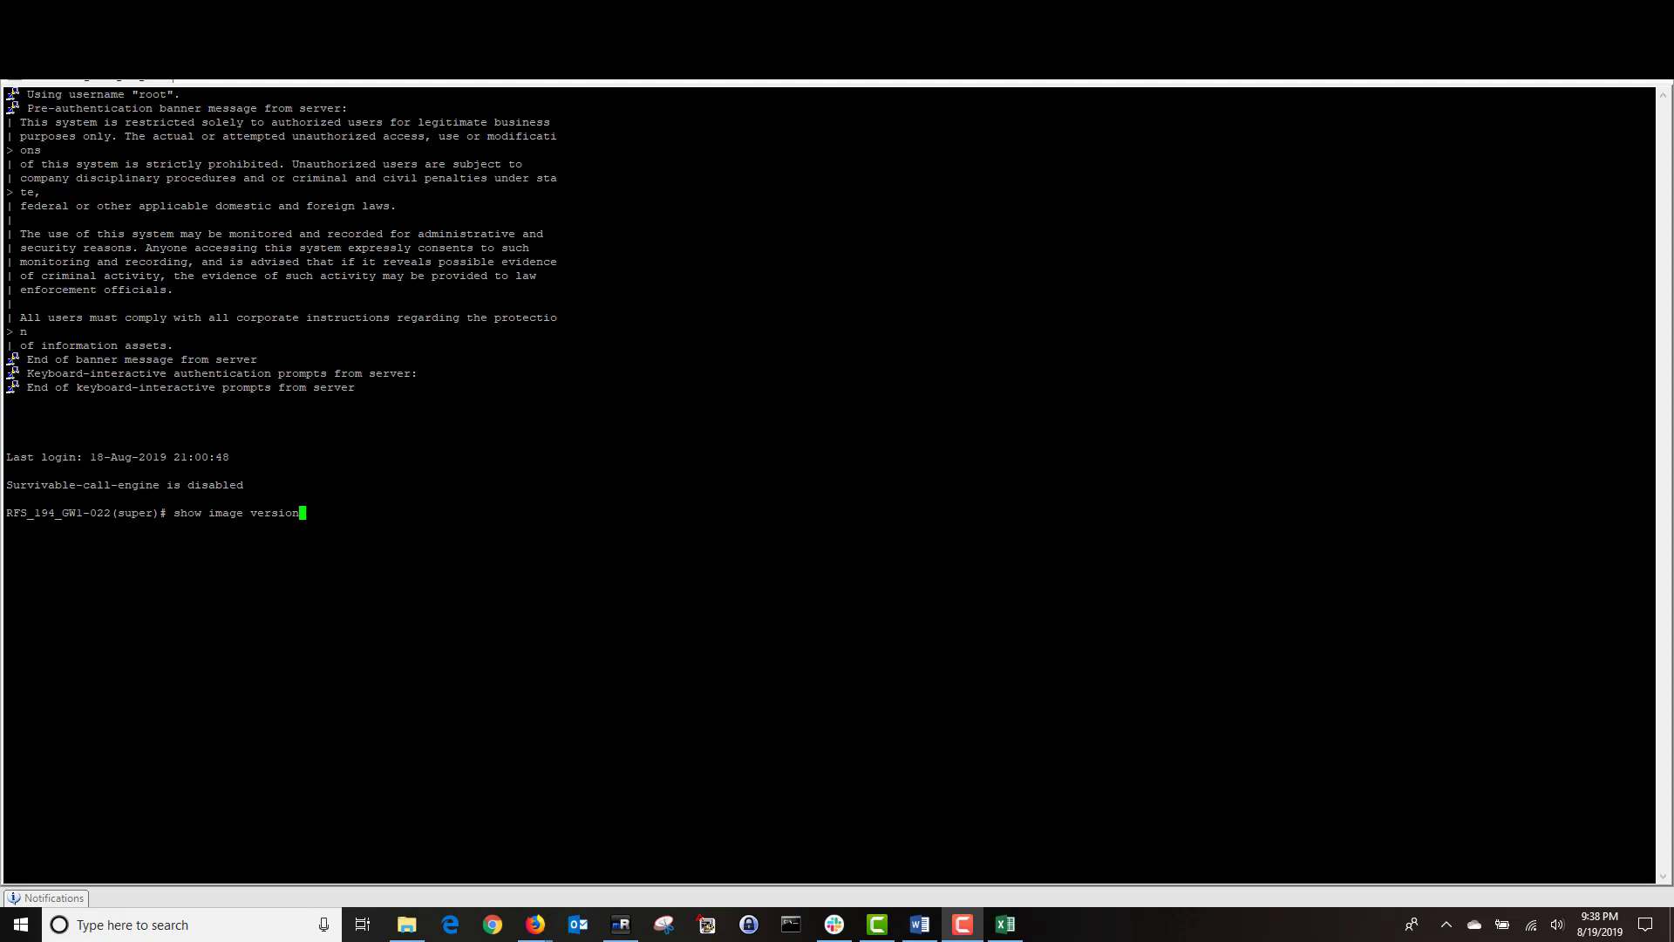
Check bank versions, then TFTP-copy g450_sw_39_27_0.bin into image bank B, confirming with Y.
{"action": "key", "text": "Return"}
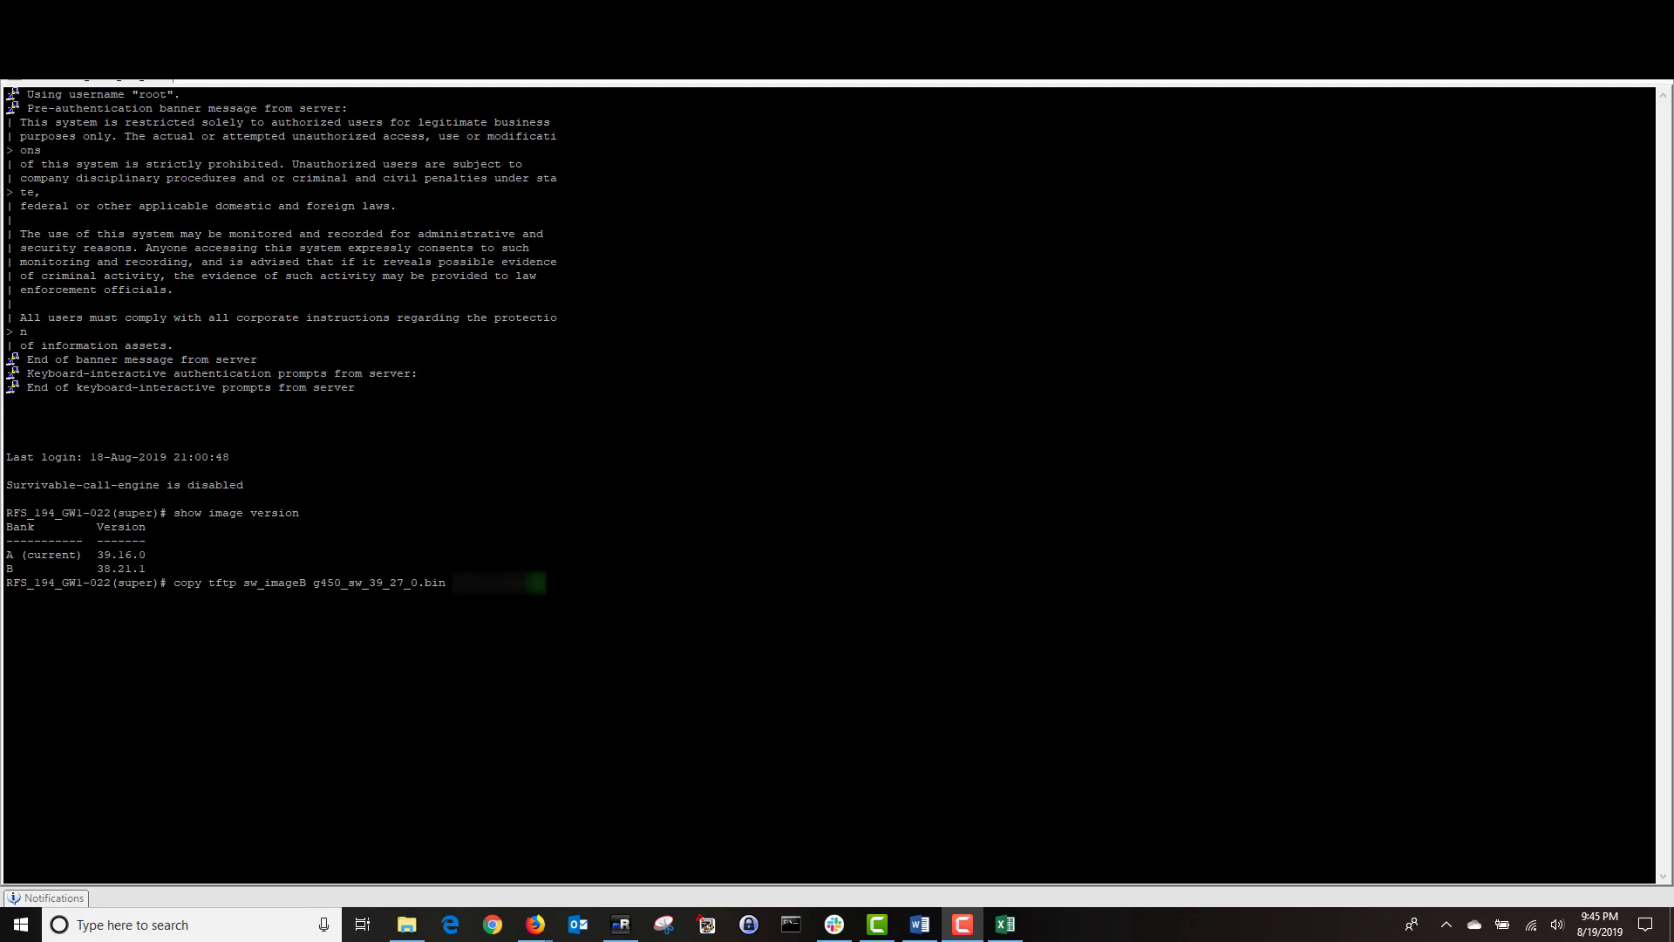
{"action": "key", "text": "Return"}
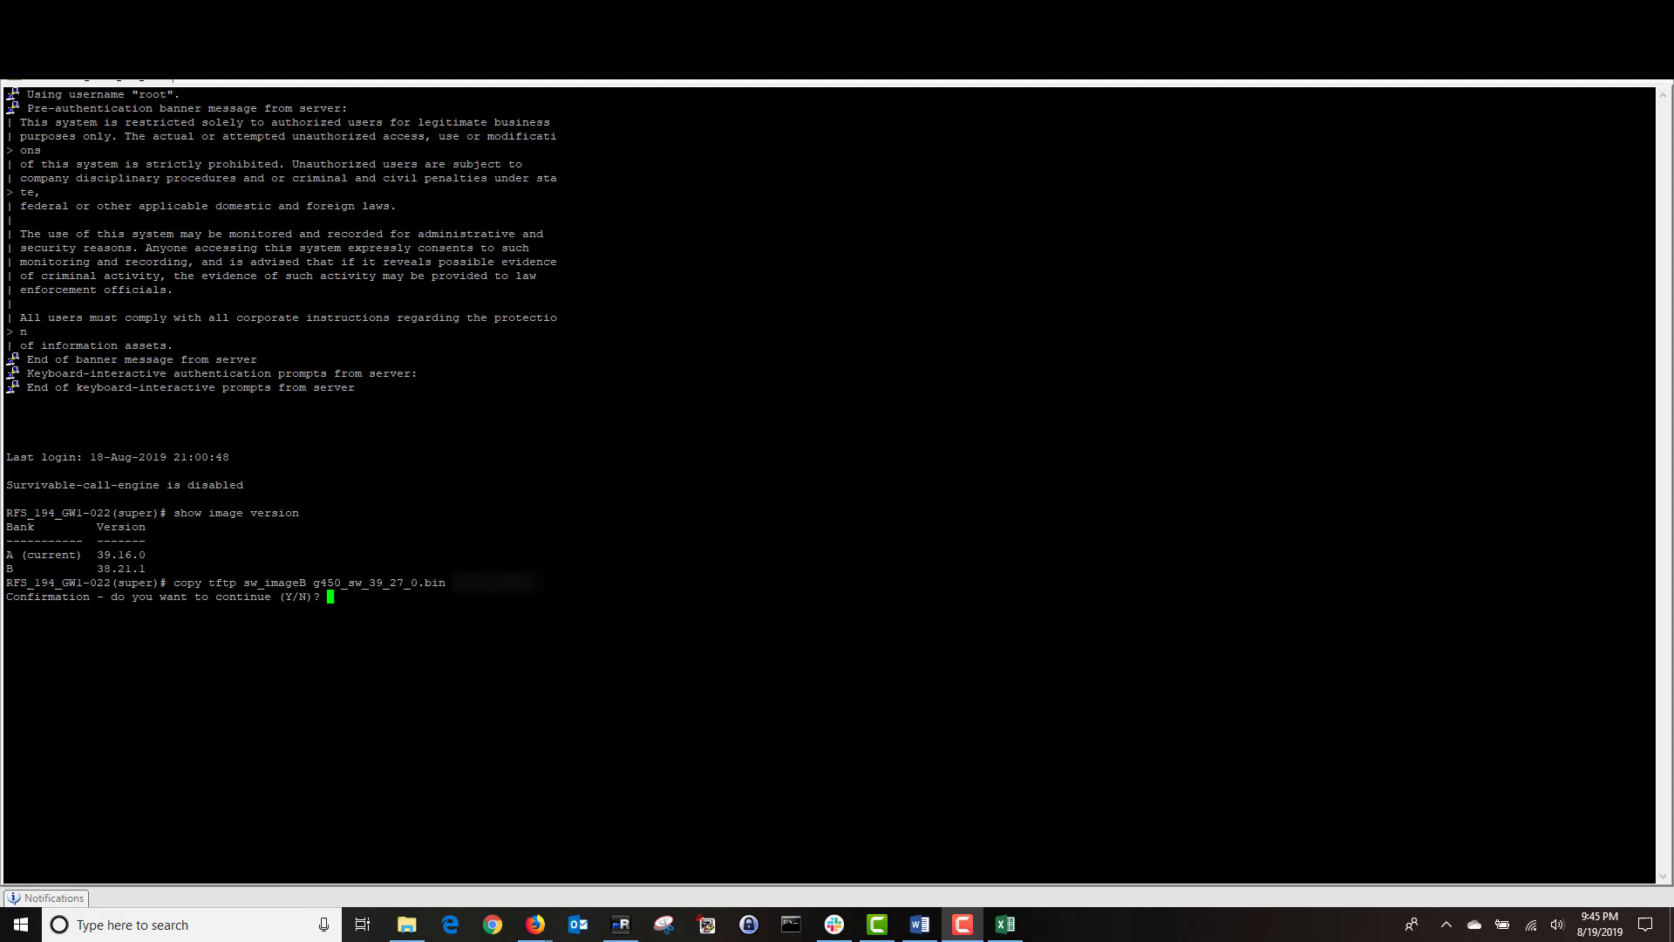
{"action": "type", "text": "Y"}
{"action": "key", "text": "Return"}
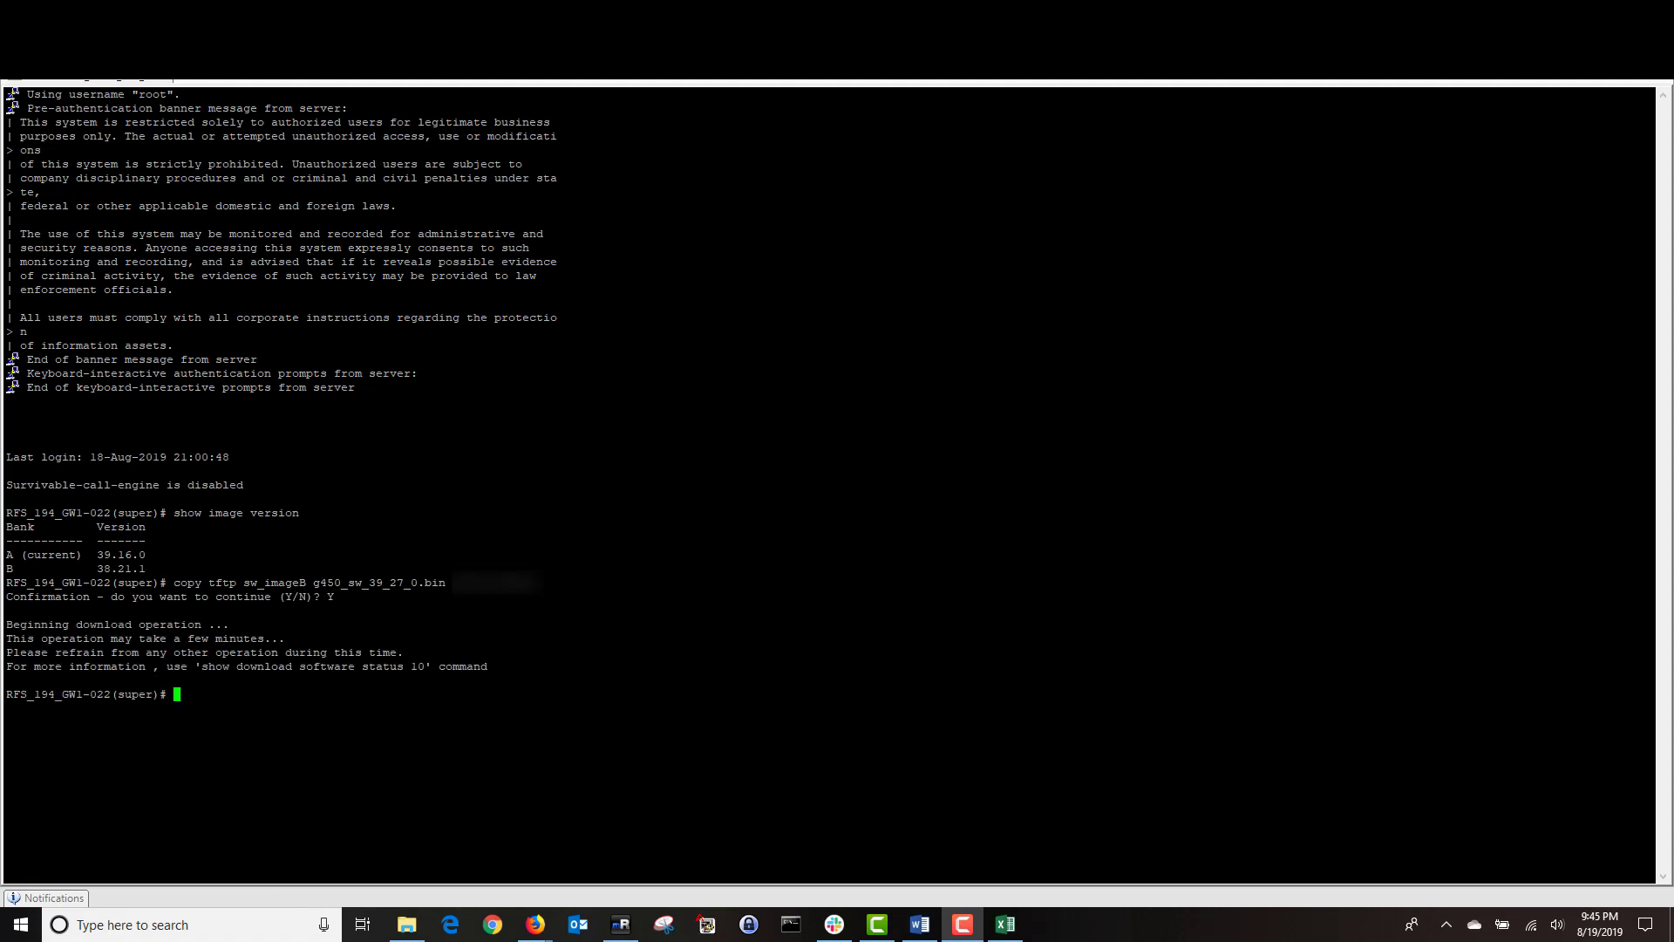
Run the download status check repeatedly until the transfer completes at 17183590 bytes.
{"action": "left_click_drag", "start_coordinate": [201, 666], "coordinate": [425, 666]}
{"action": "right_click", "coordinate": [425, 667]}
{"action": "key", "text": "Return"}
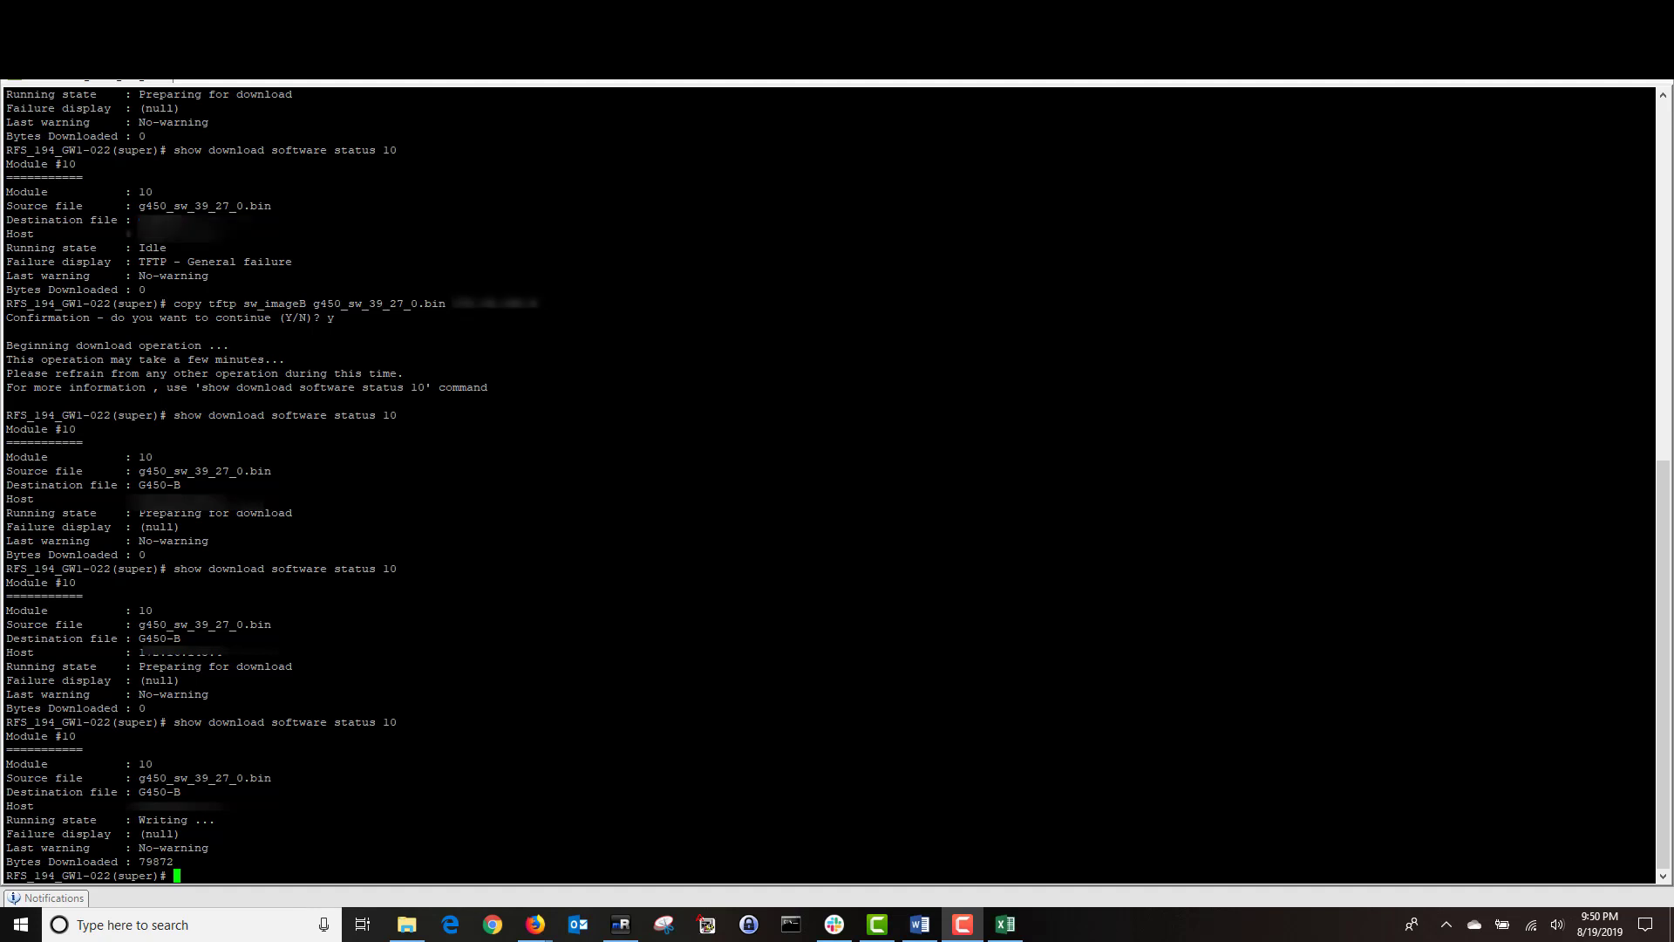
{"action": "key", "text": "Up"}
{"action": "key", "text": "Return"}
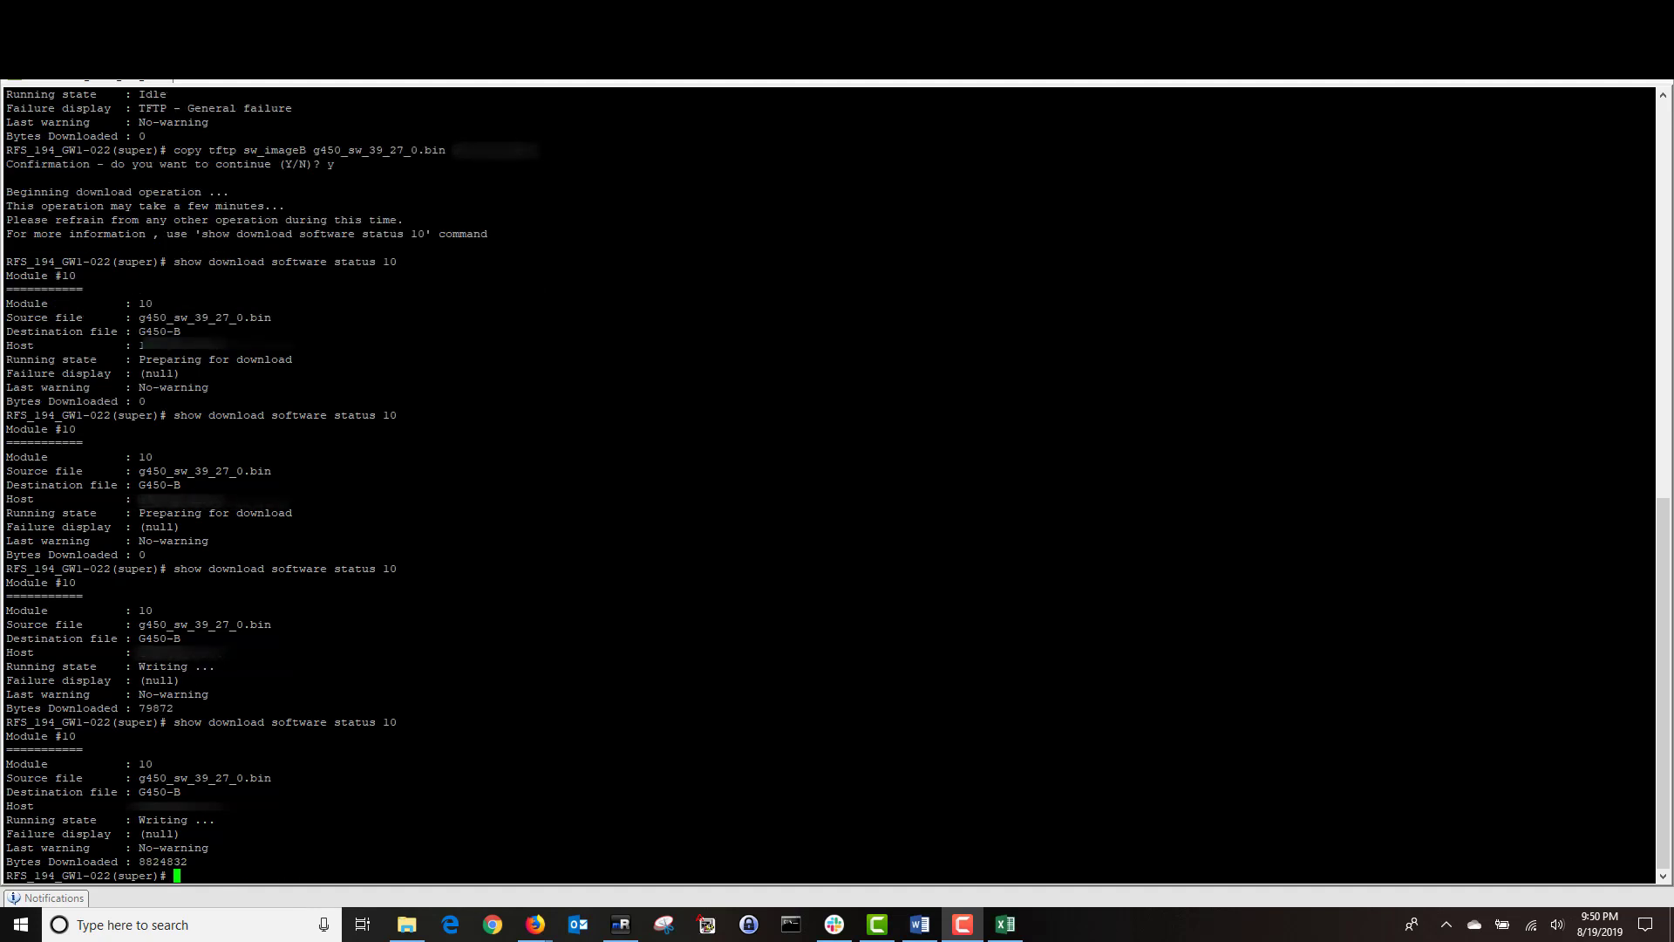
{"action": "left_click_drag", "start_coordinate": [1648, 861], "coordinate": [141, 861]}
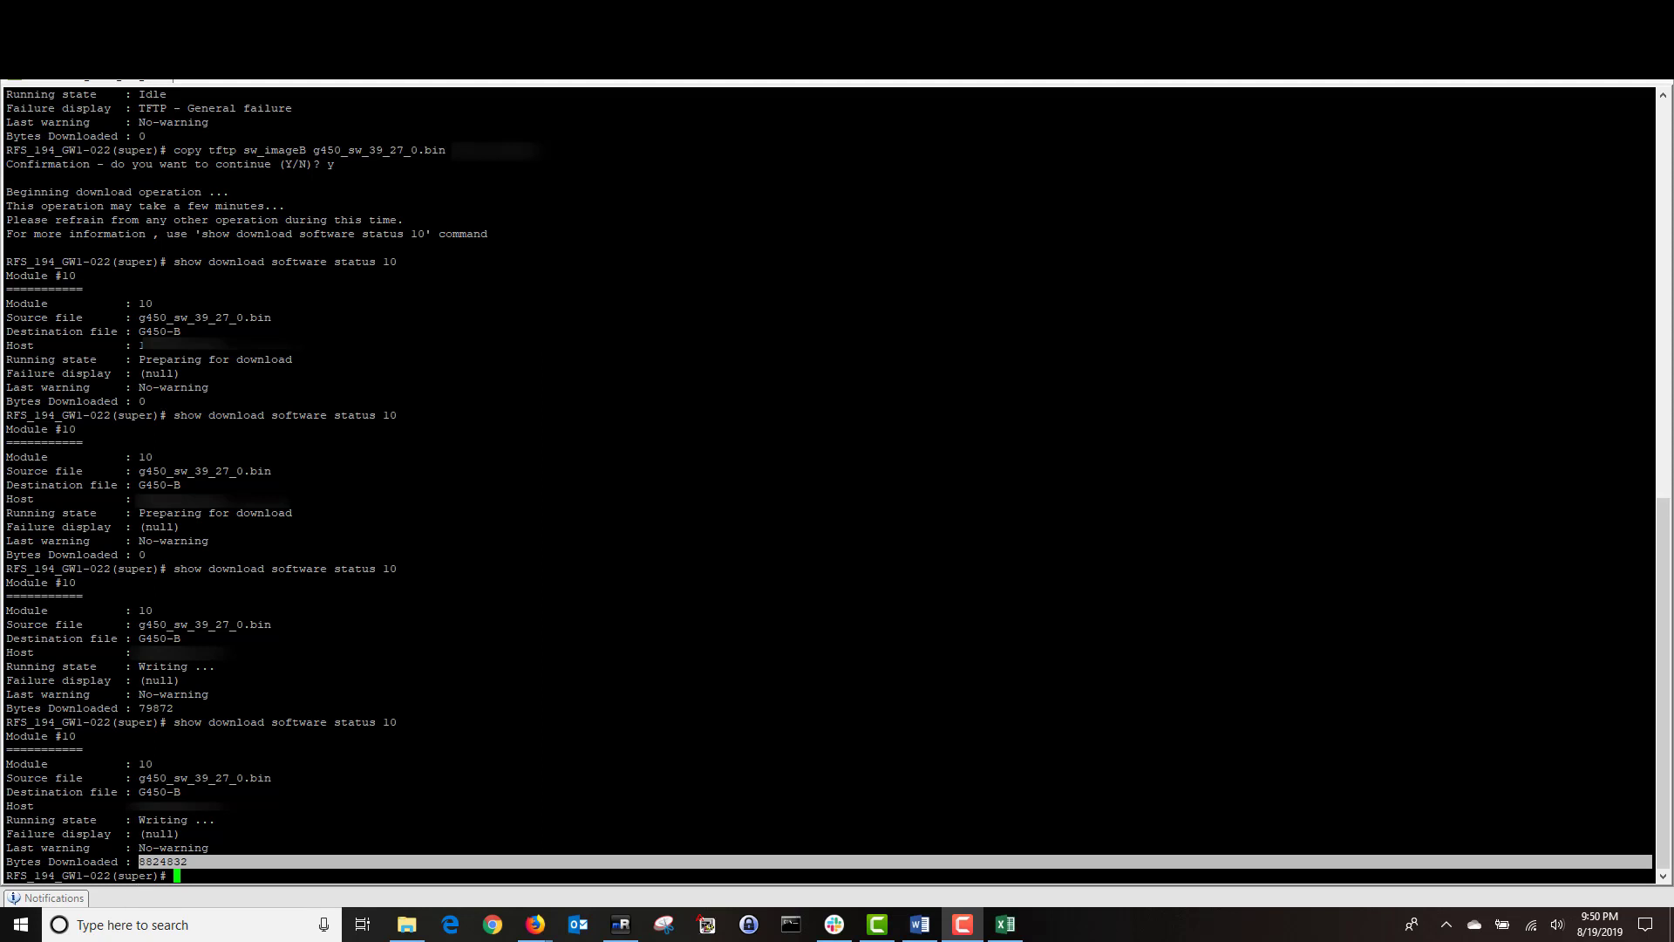
{"action": "left_click_drag", "start_coordinate": [1647, 708], "coordinate": [141, 708]}
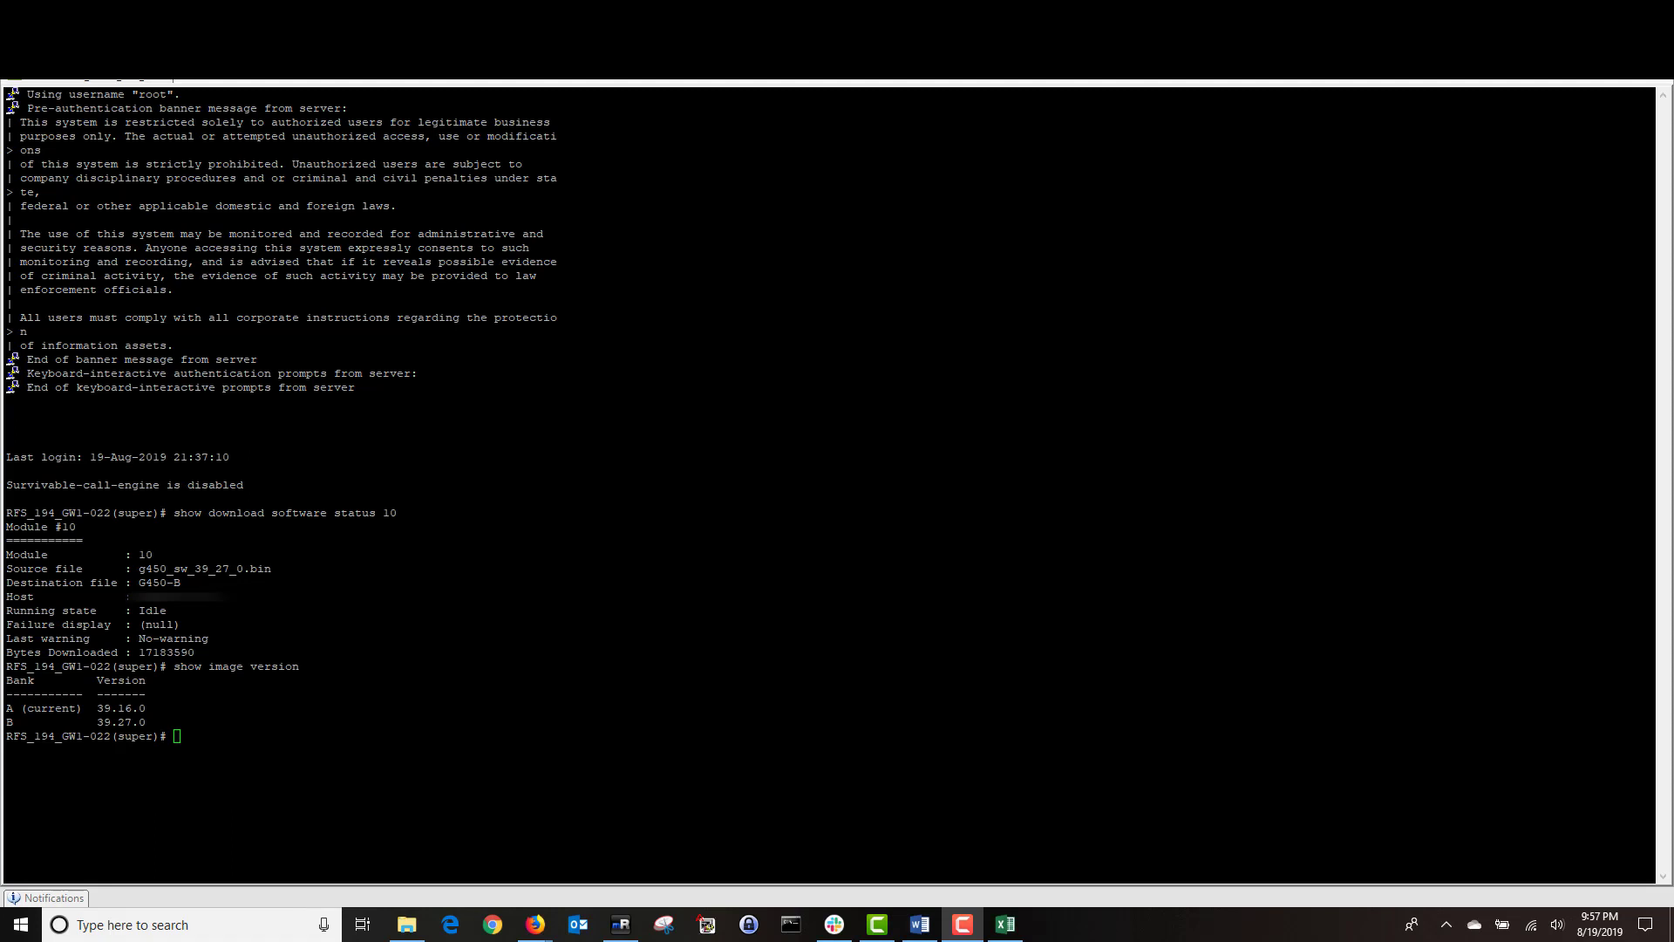
Set the boot bank to bank-B and recheck image versions with show image version.
{"action": "type", "text": "set boot bank bank-B"}
{"action": "key", "text": "Return"}
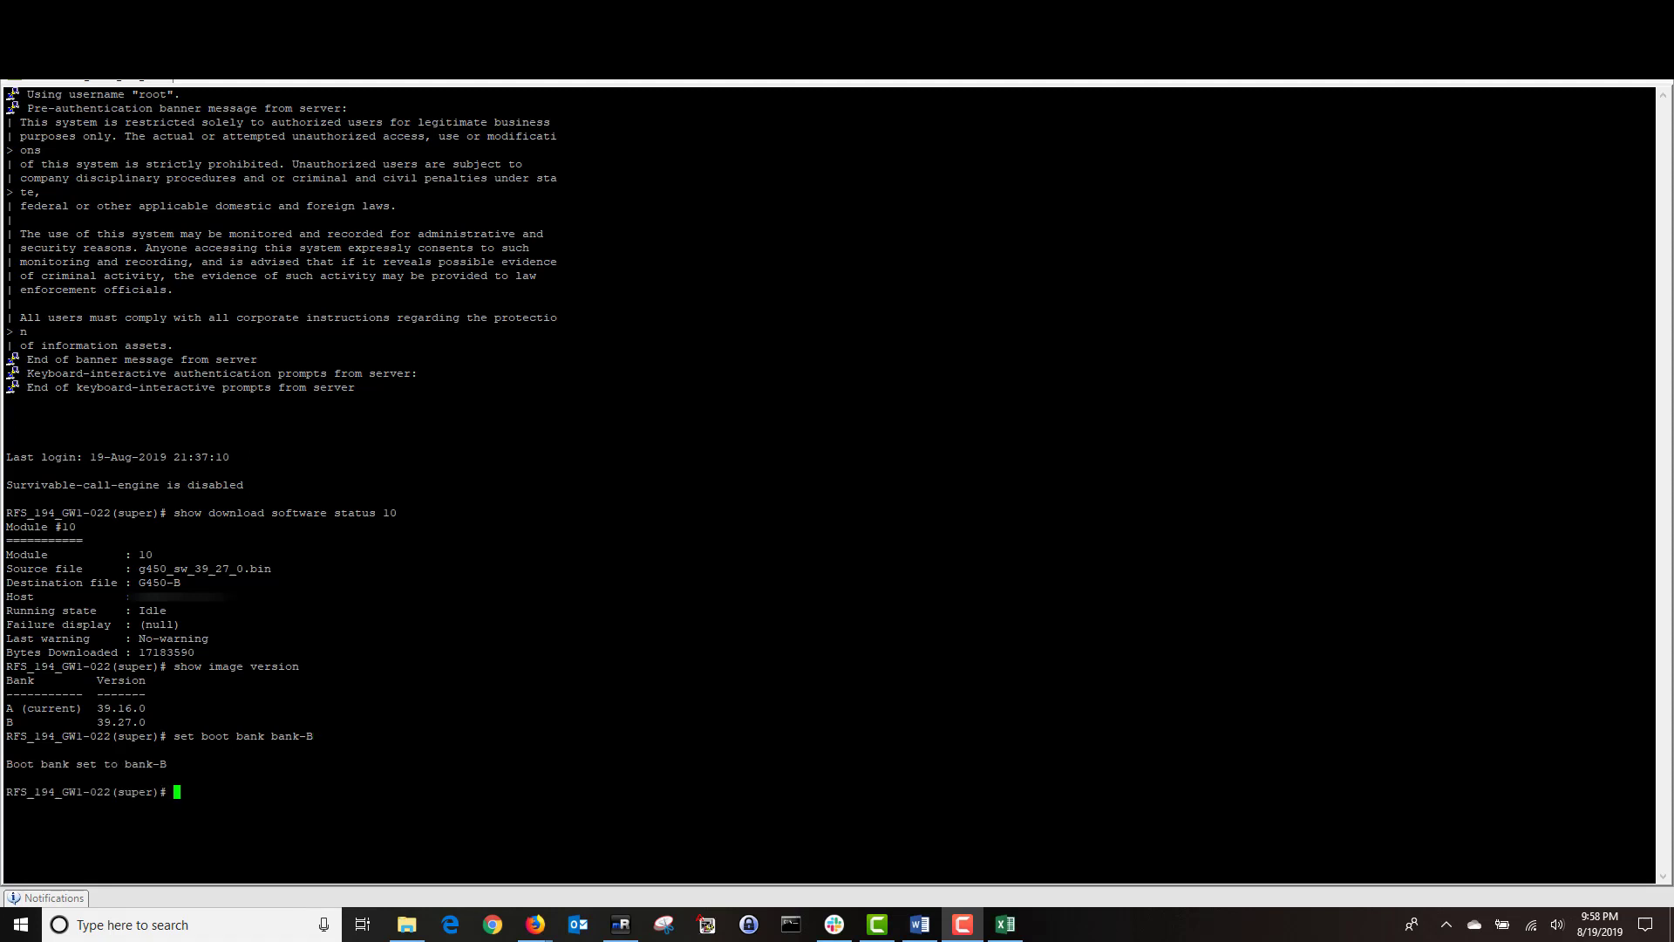
{"action": "key", "text": "Up"}
{"action": "key", "text": "Up"}
{"action": "key", "text": "Return"}
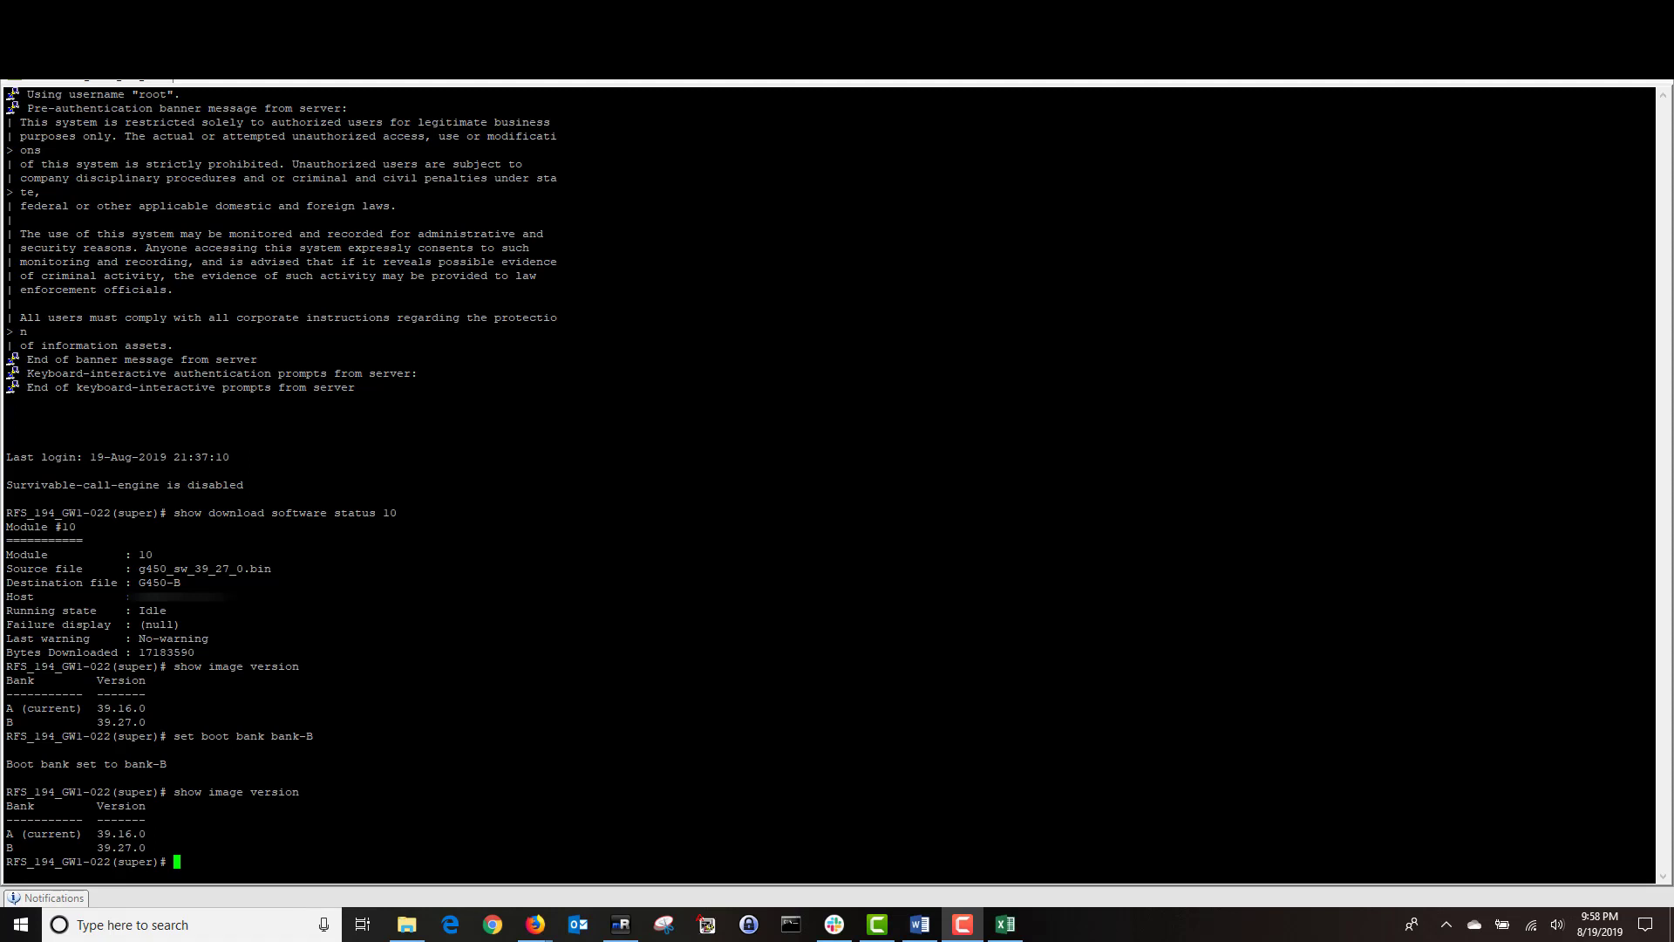
Save the running config with copy run start, then reset the gateway answering Y.
{"action": "type", "text": "copy run start"}
{"action": "key", "text": "Return"}
{"action": "type", "text": "reset"}
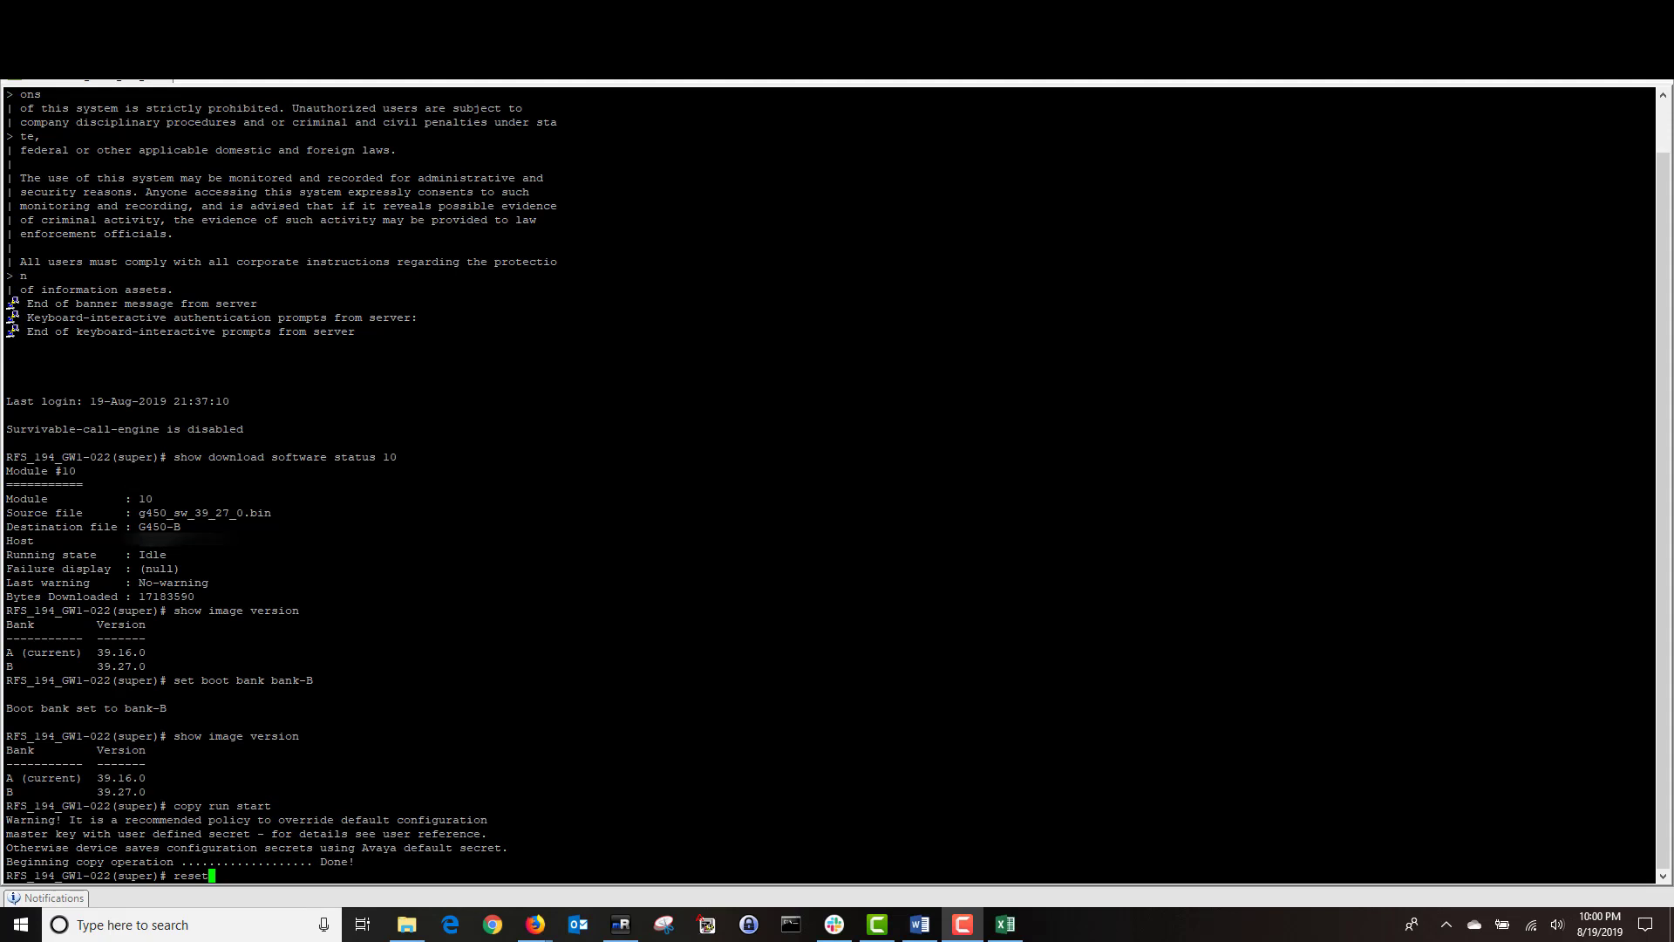
{"action": "key", "text": "Return"}
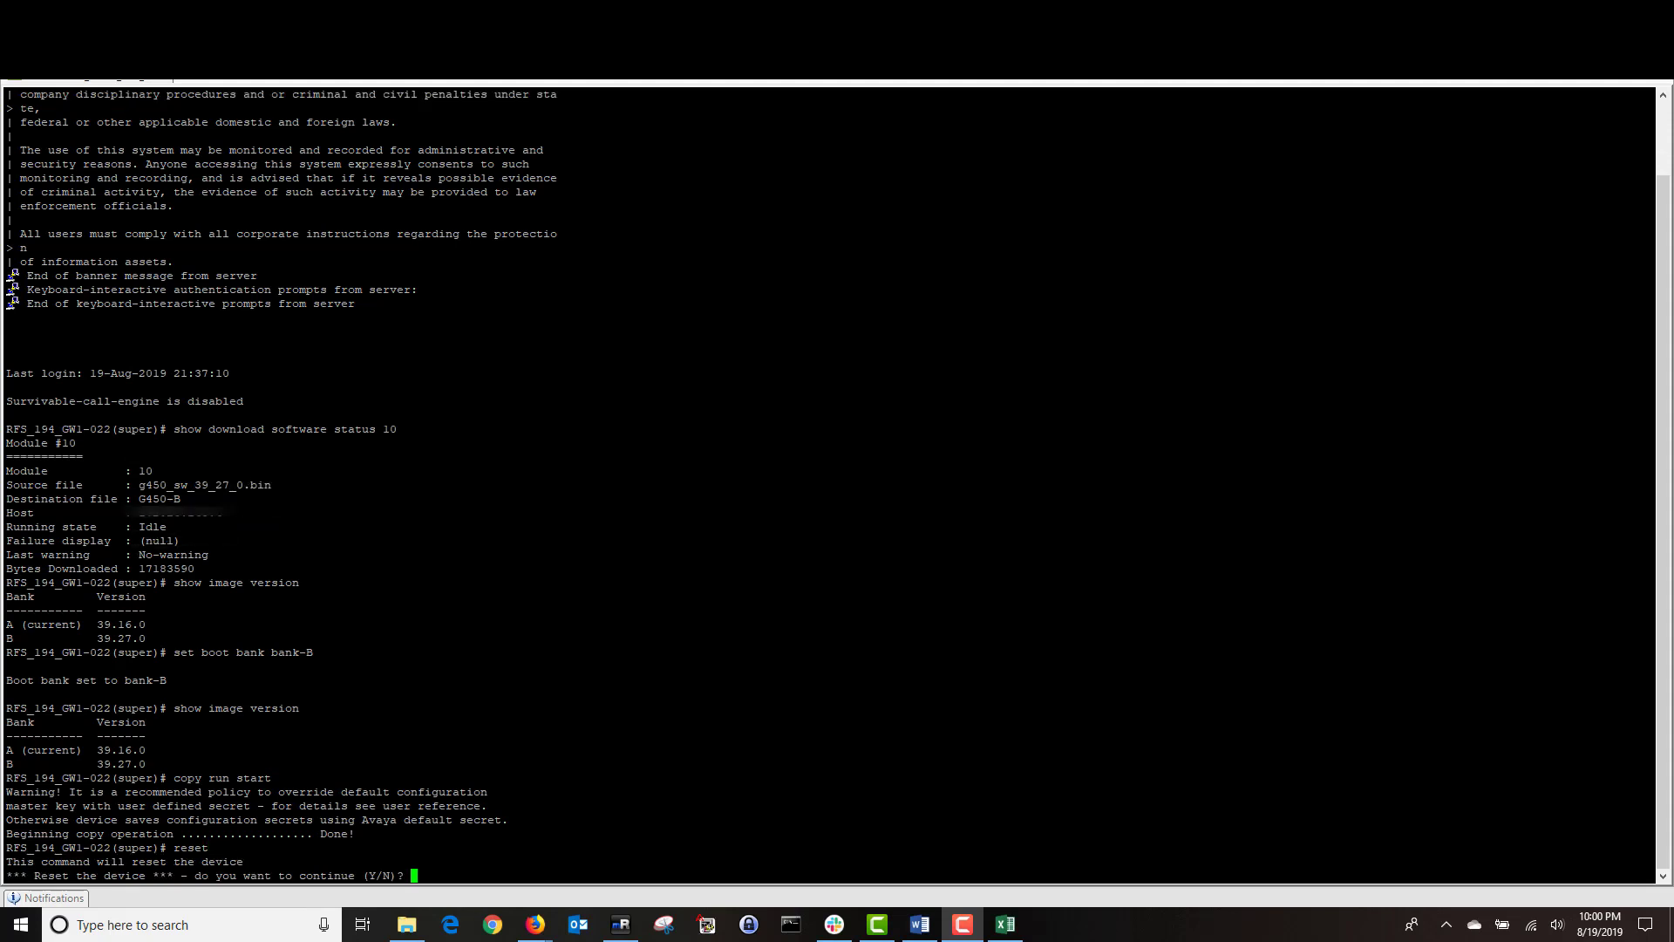
{"action": "type", "text": "Y"}
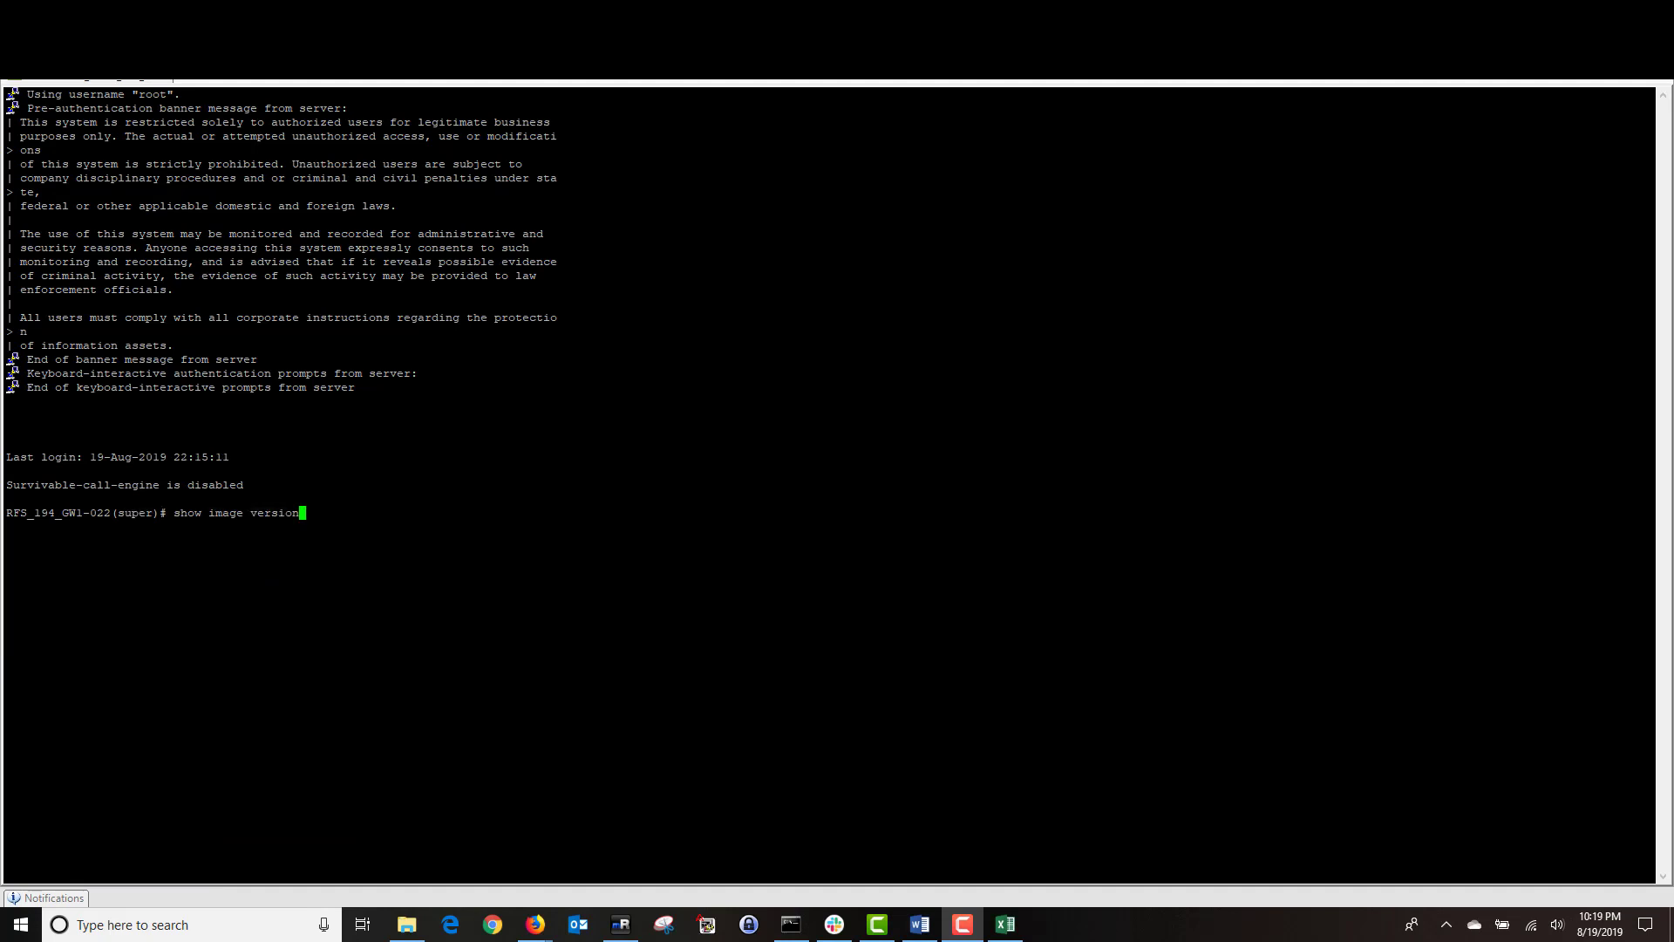
Confirm bank B runs 39.27.0 with no active faults, then enter show mg list_config.
{"action": "key", "text": "Return"}
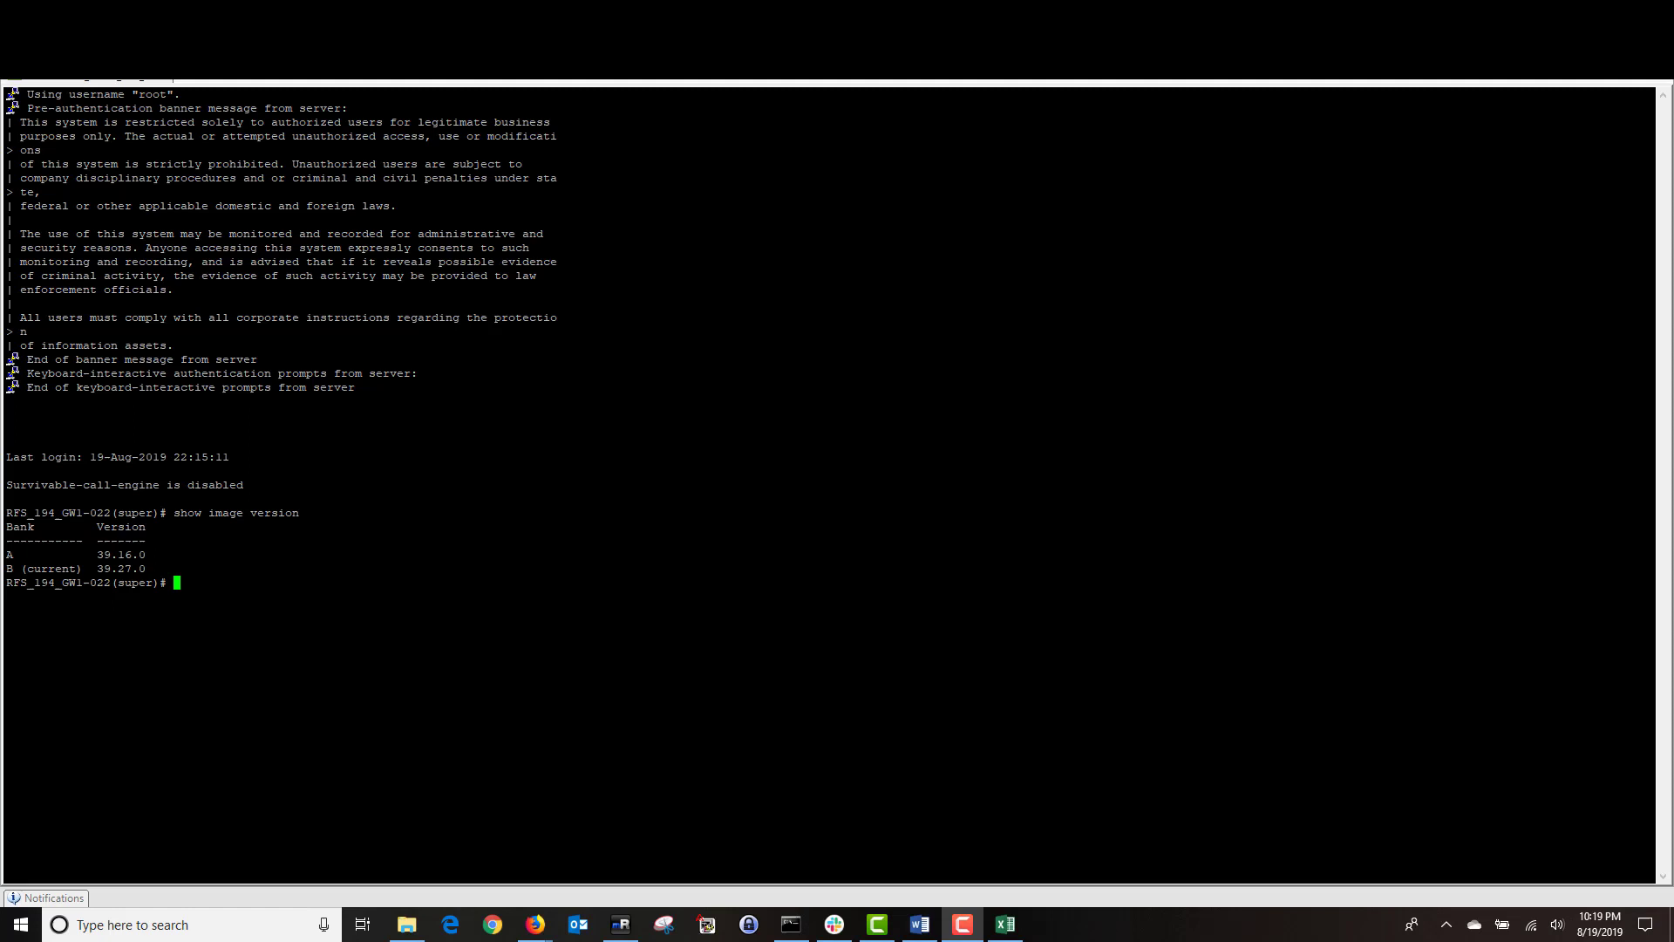
{"action": "type", "text": "show faults"}
{"action": "key", "text": "Return"}
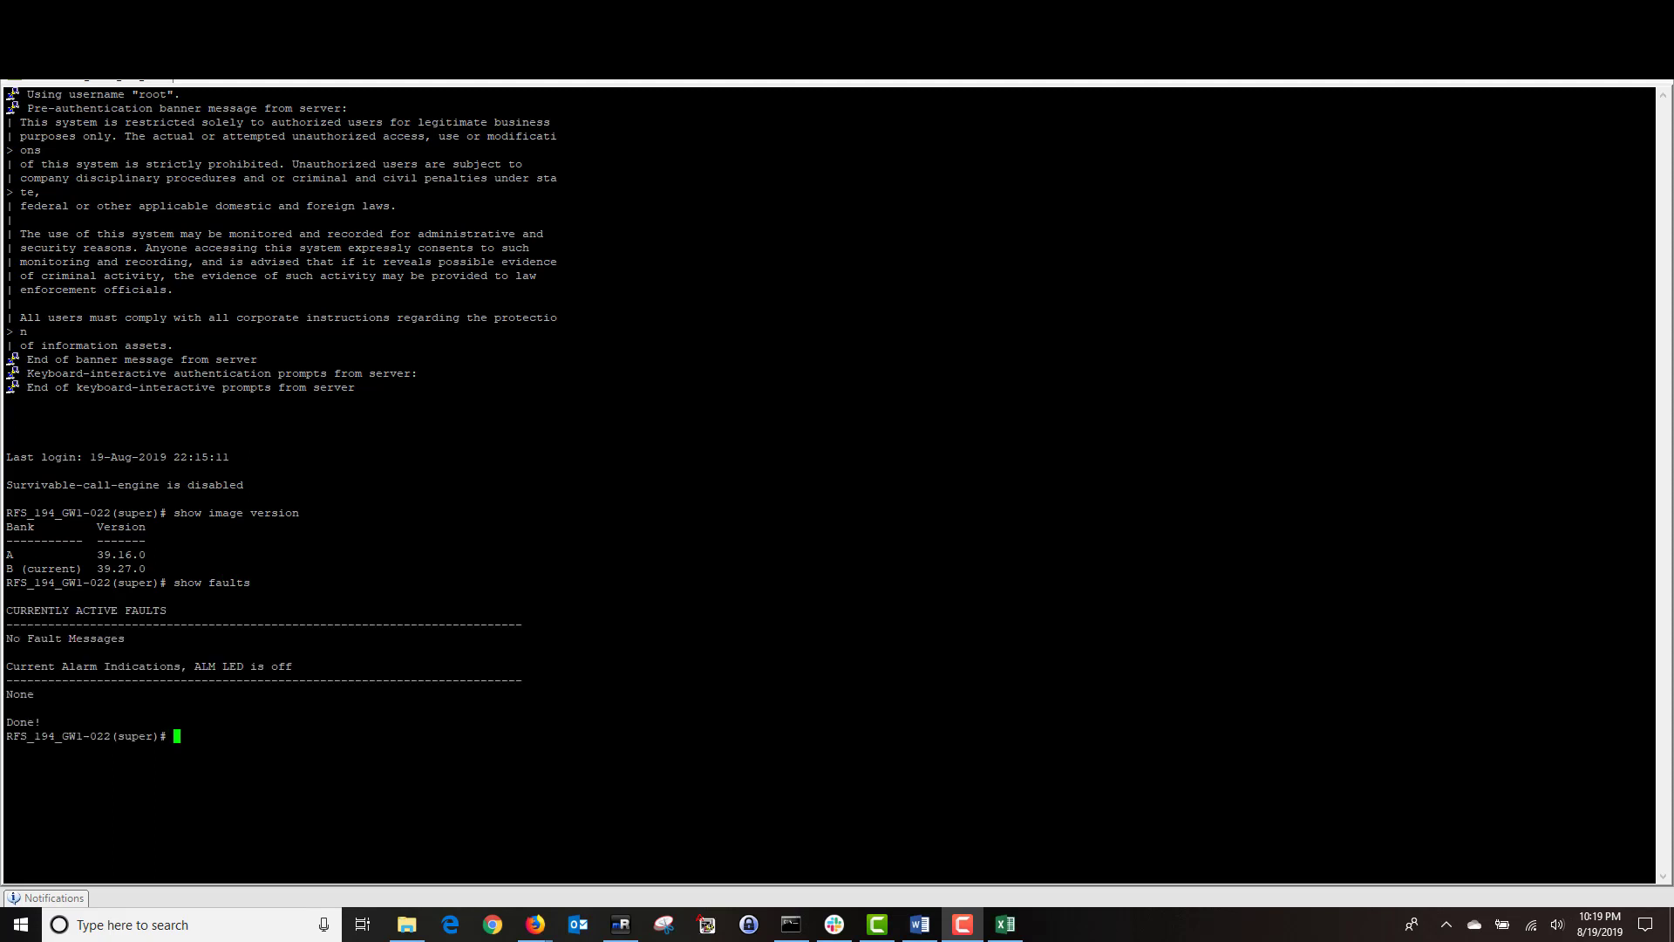
{"action": "type", "text": "show mg list_config"}
Run show mg list_config and confirm slot v10 shows firmware vintage 39.27.0(B).
{"action": "key", "text": "Return"}
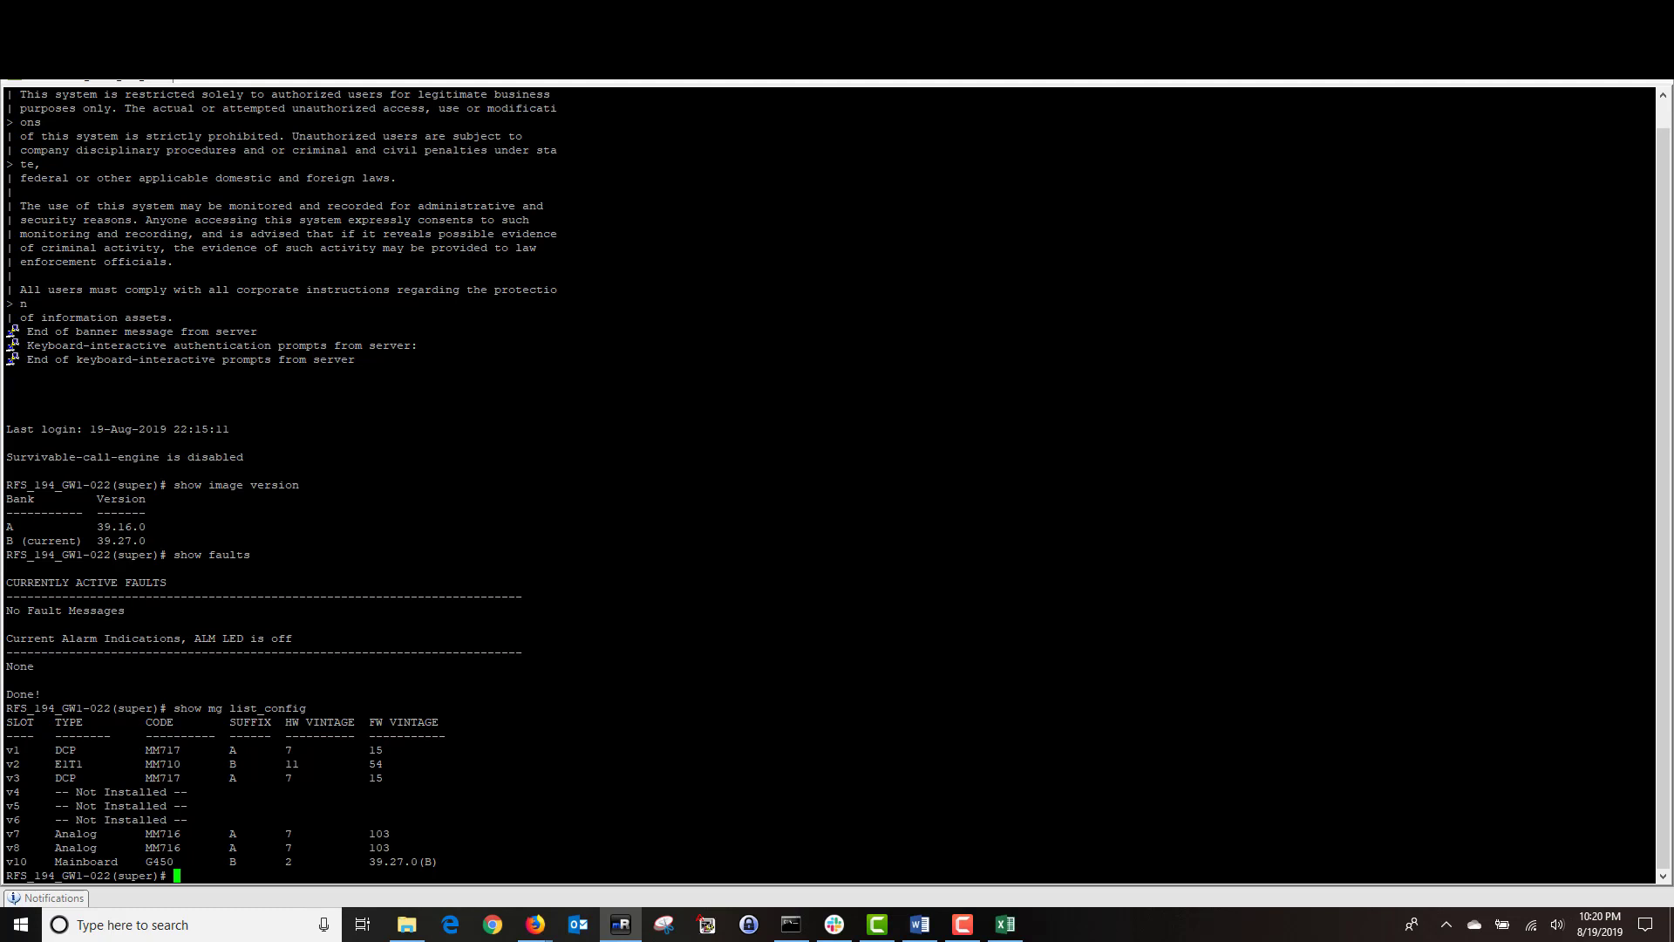
{"action": "key", "text": "F10"}
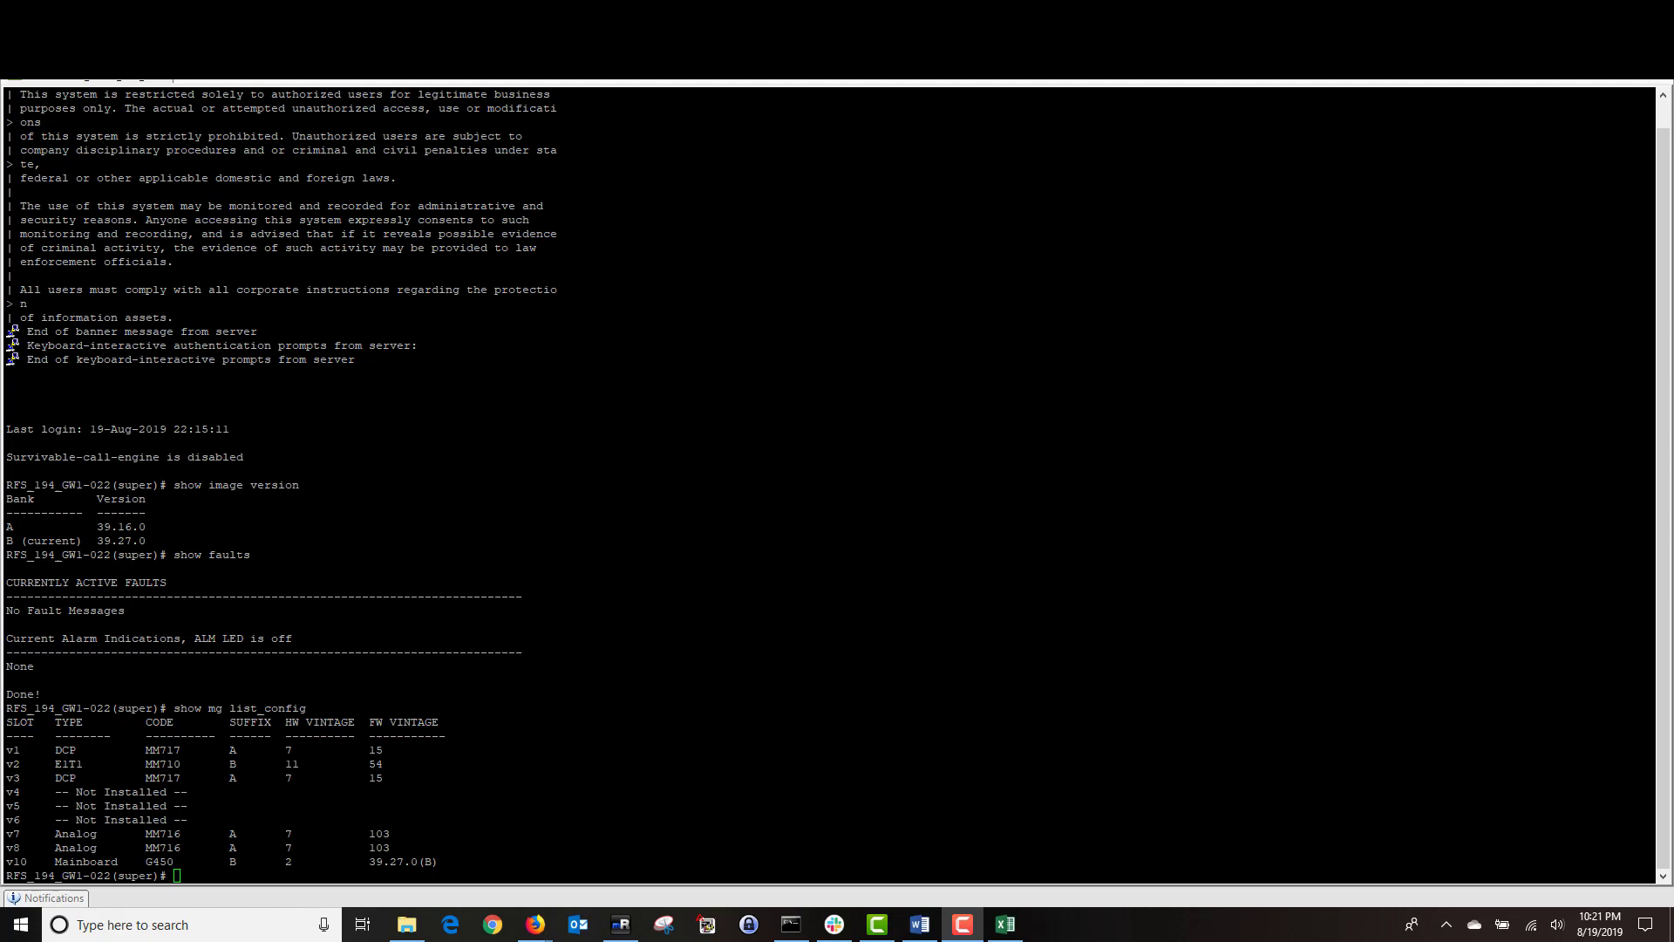